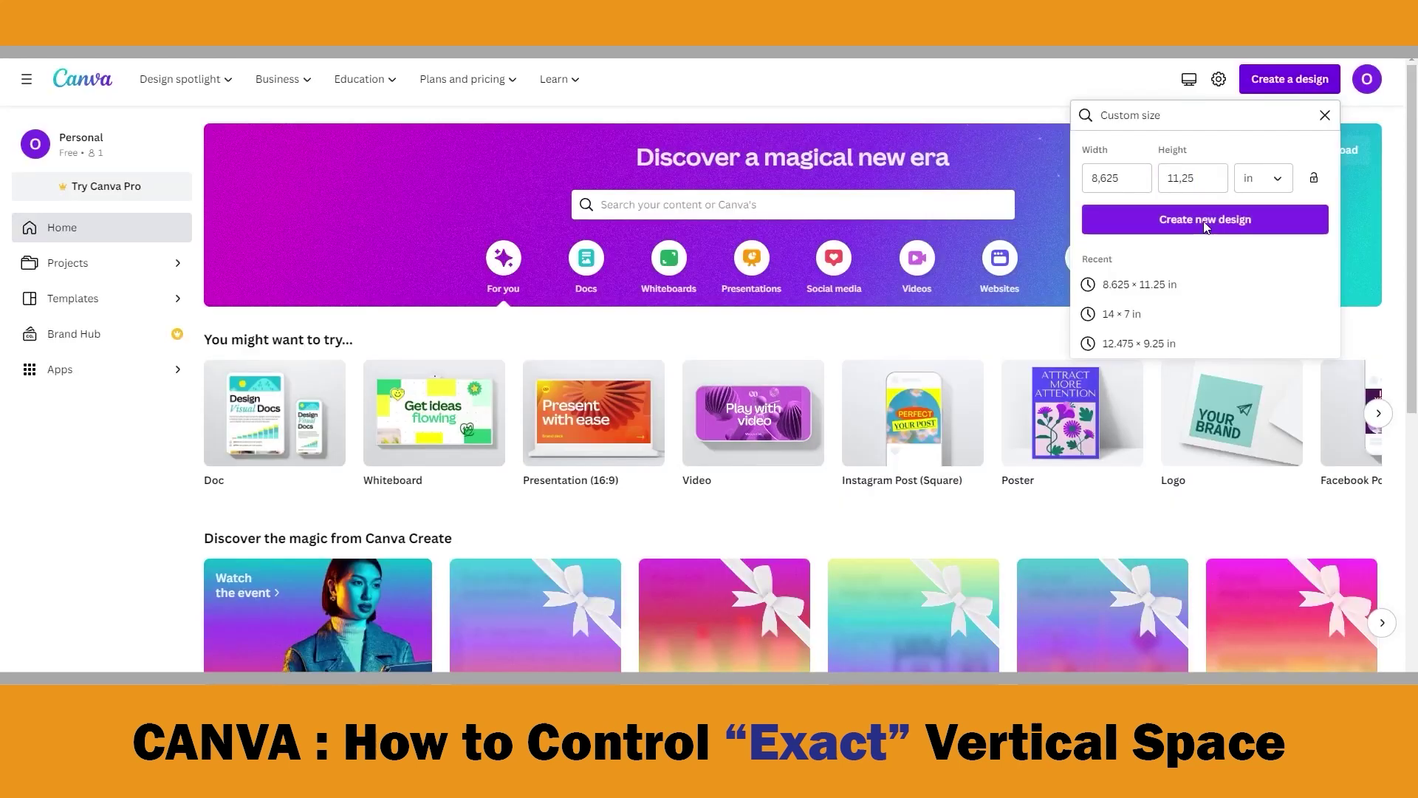
Create a blank 8.625 × 11.25 in design and add a horizontal line to it
{"action": "left_click", "coordinate": [1159, 217]}
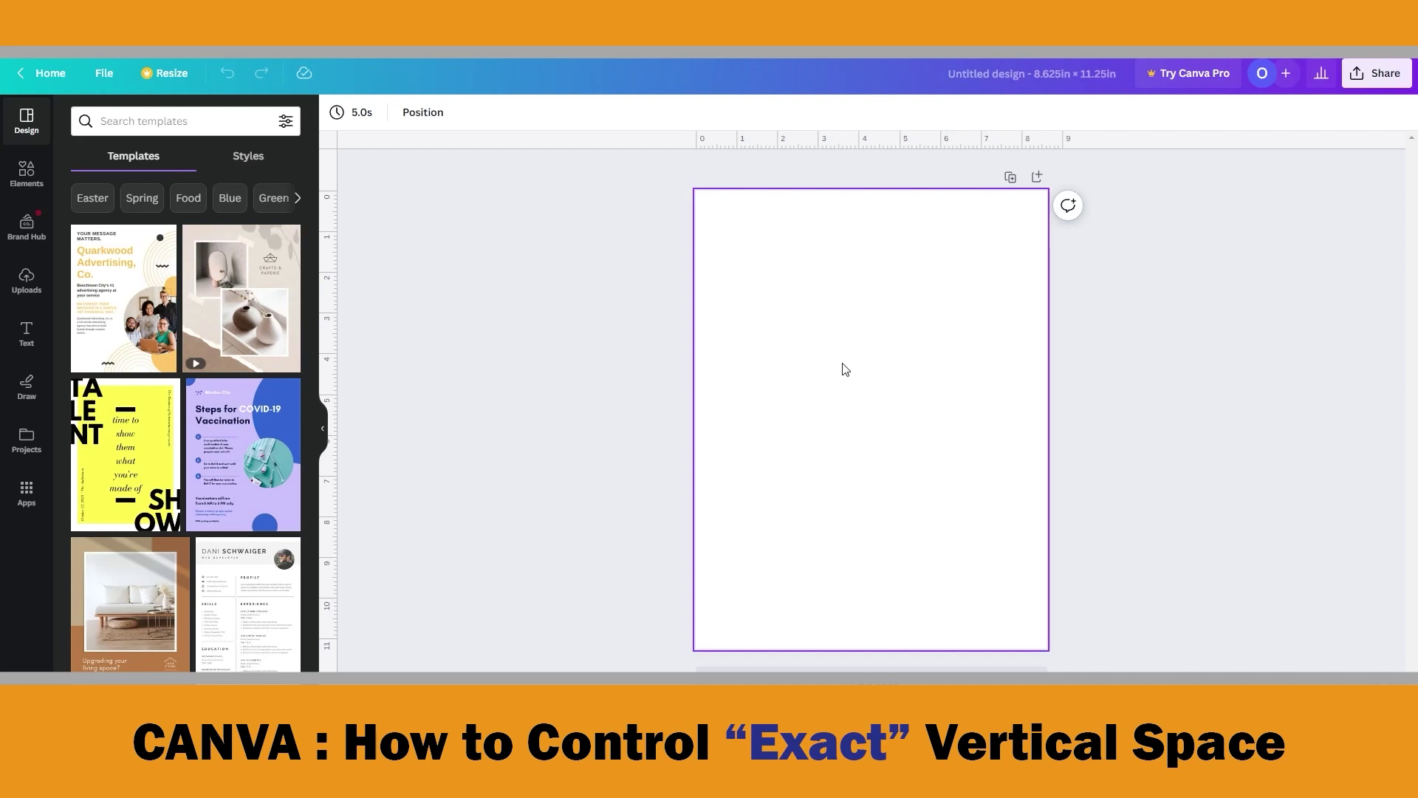
{"action": "key", "text": "l"}
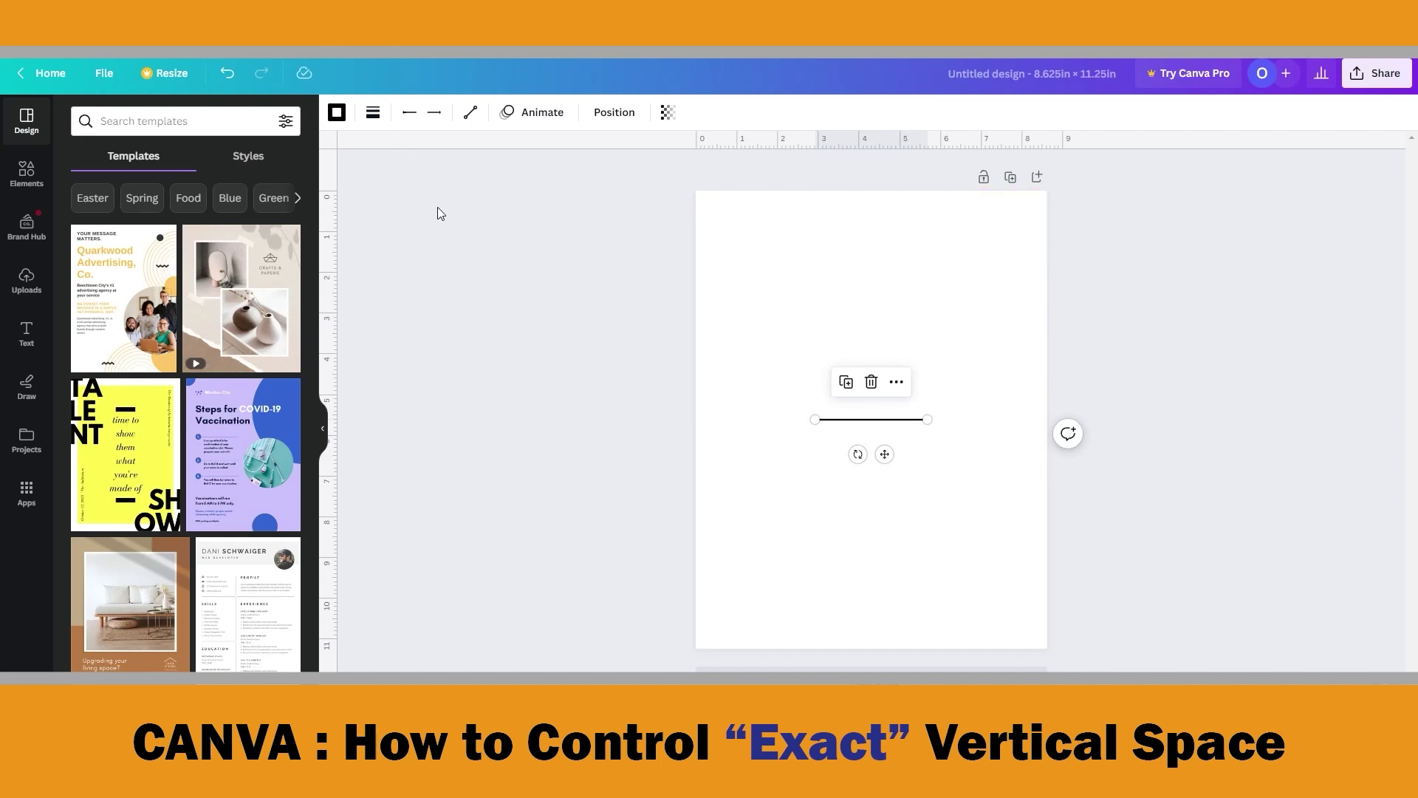
{"action": "left_click", "coordinate": [374, 112]}
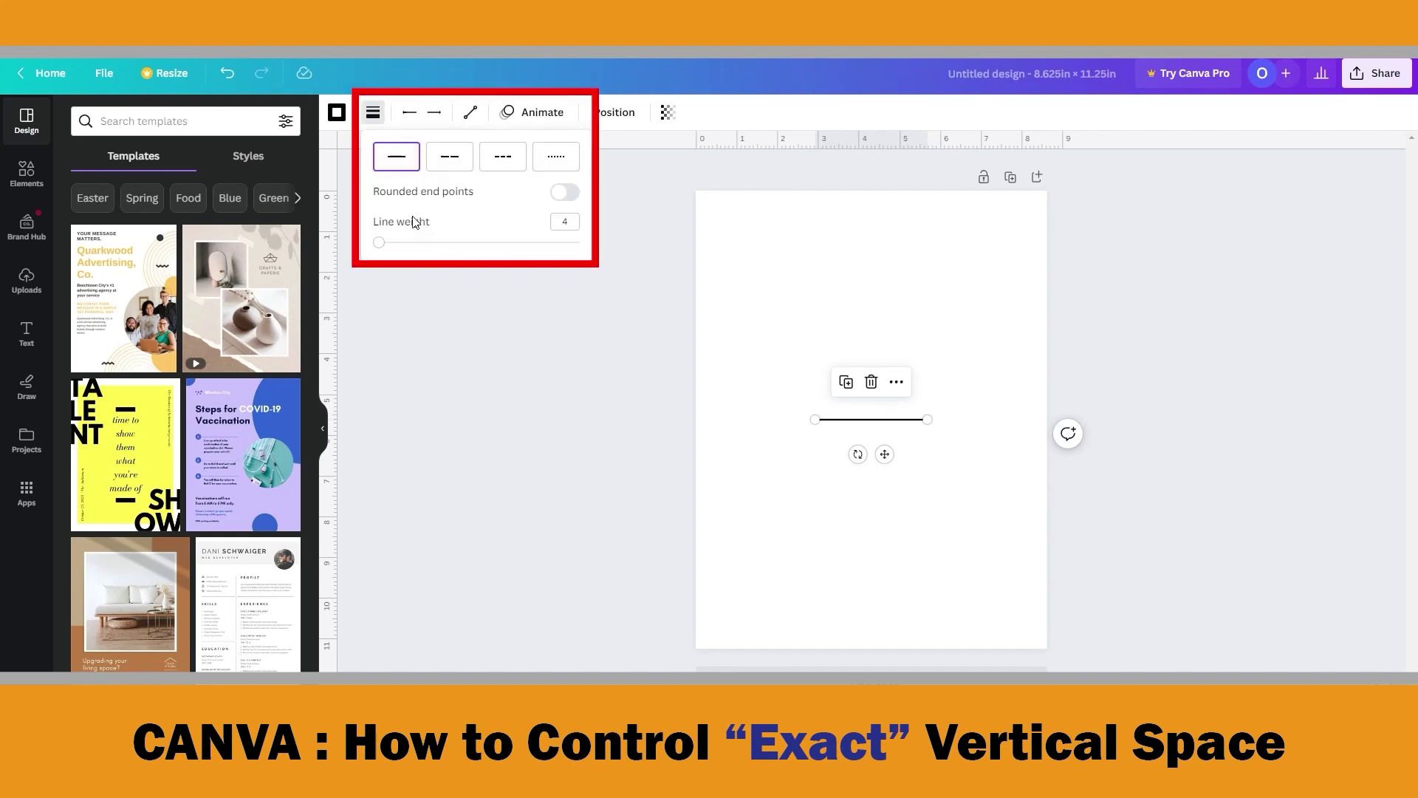
Set the line weight to 1, stretch it across the full 8.6 in width, and move it near the top
{"action": "left_click_drag", "start_coordinate": [377, 244], "coordinate": [370, 242]}
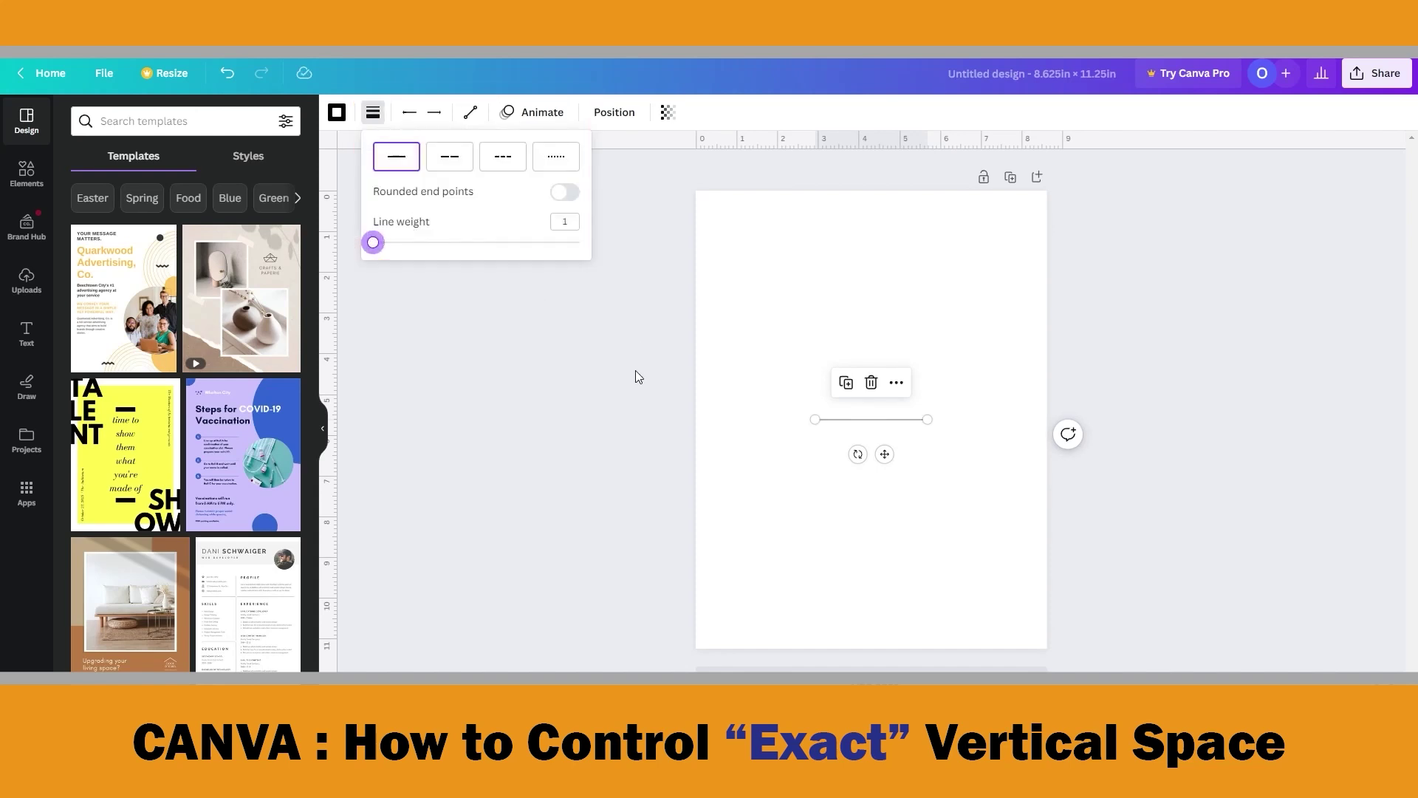
{"action": "key", "text": "Escape"}
{"action": "left_click_drag", "start_coordinate": [947, 435], "coordinate": [959, 436]}
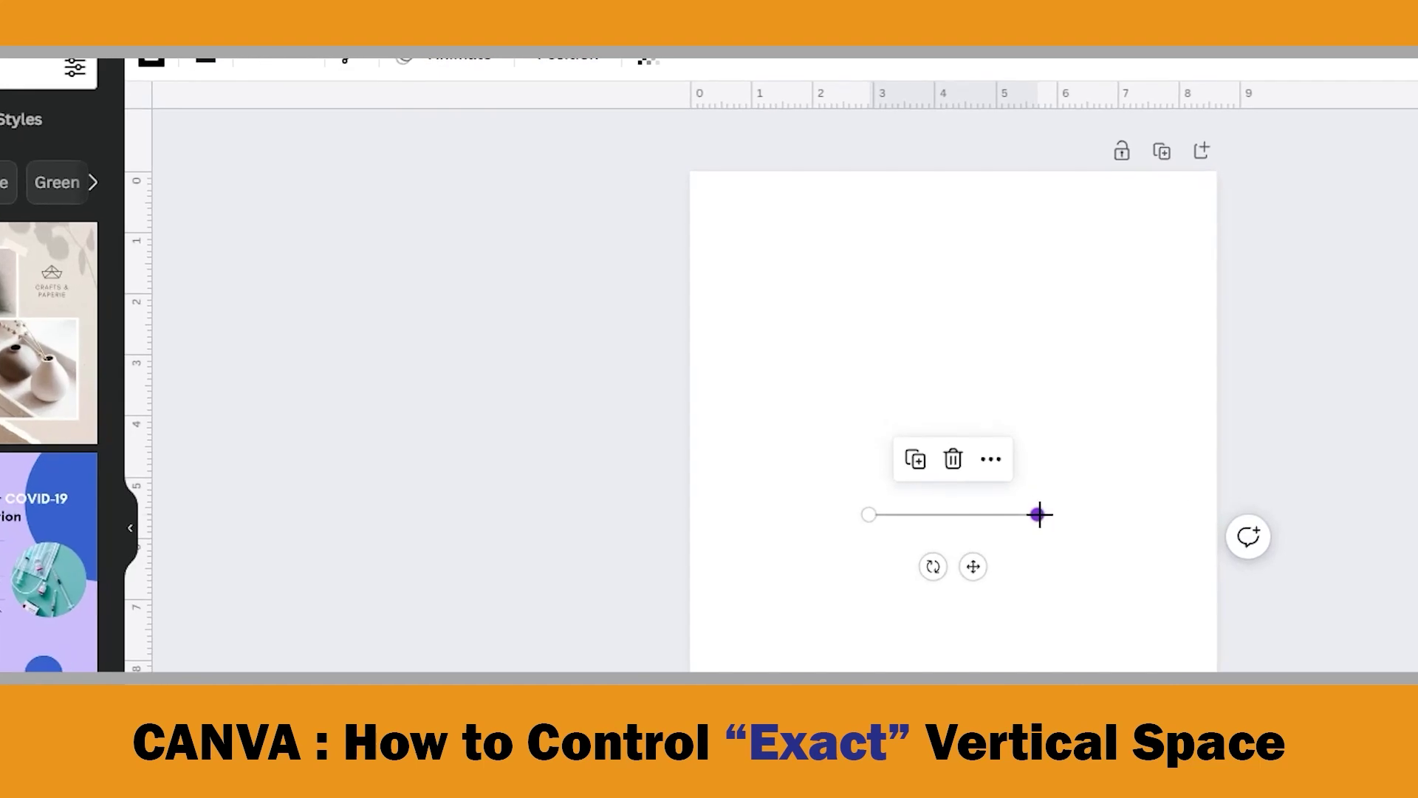
{"action": "left_click_drag", "start_coordinate": [1062, 514], "coordinate": [1217, 514]}
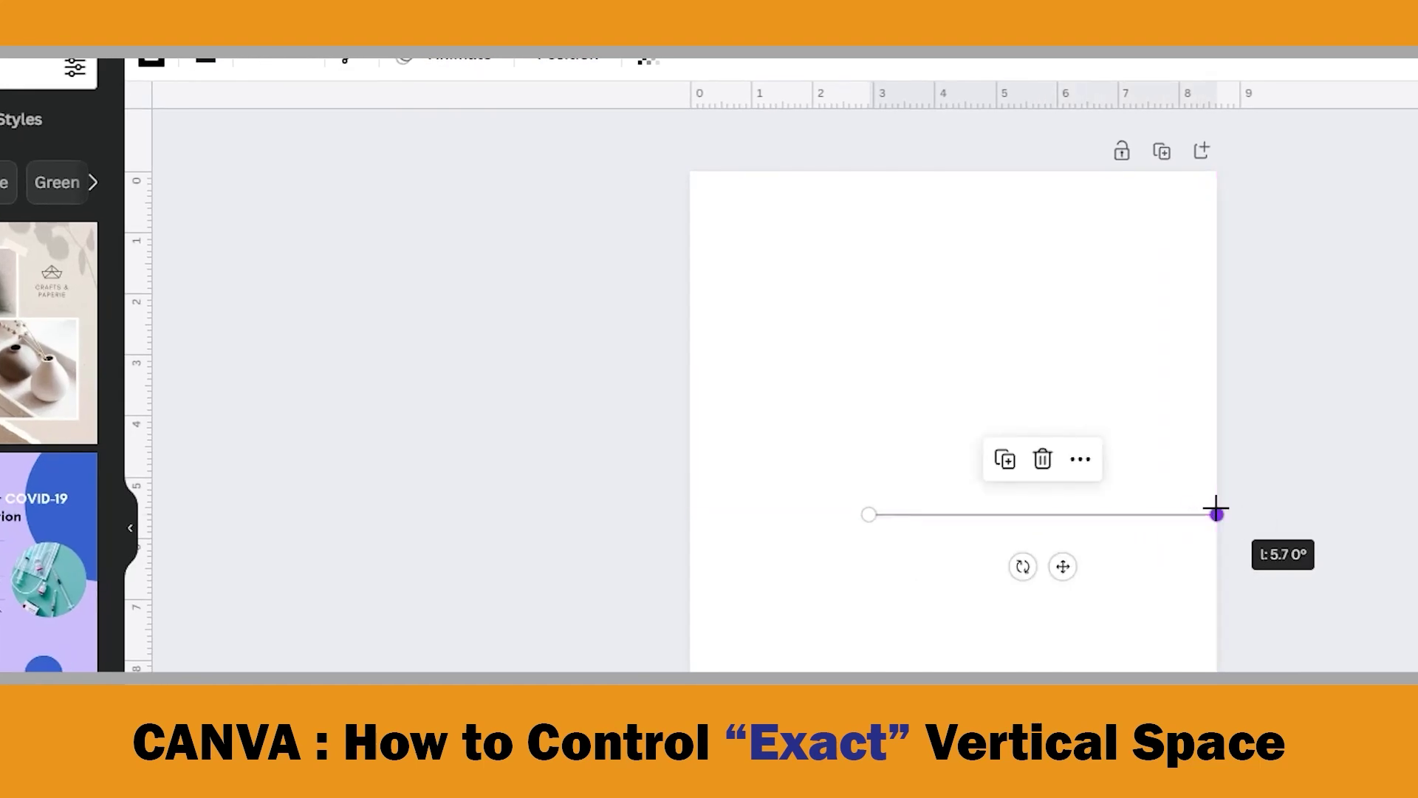
{"action": "left_click_drag", "start_coordinate": [864, 514], "coordinate": [690, 514]}
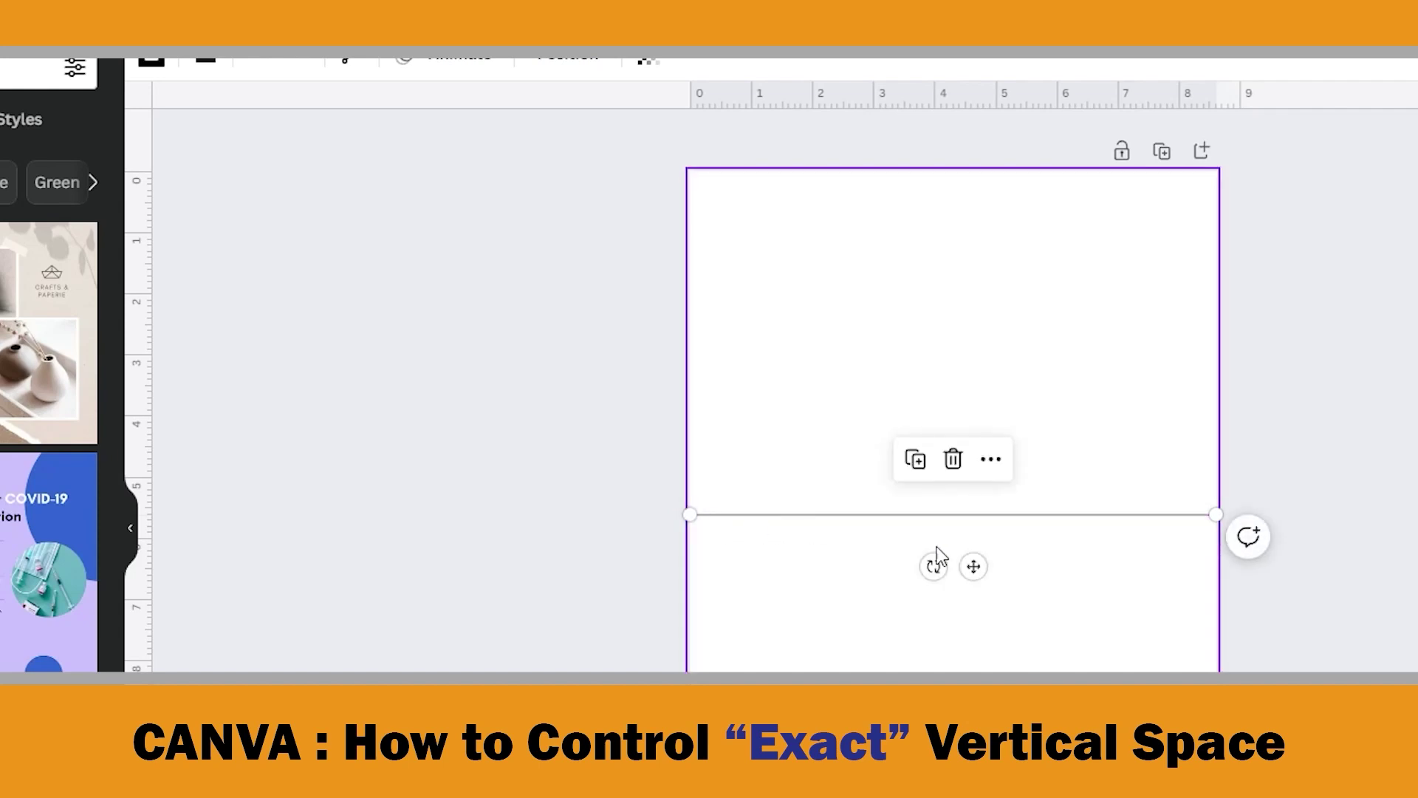
{"action": "left_click_drag", "start_coordinate": [1003, 519], "coordinate": [1003, 226]}
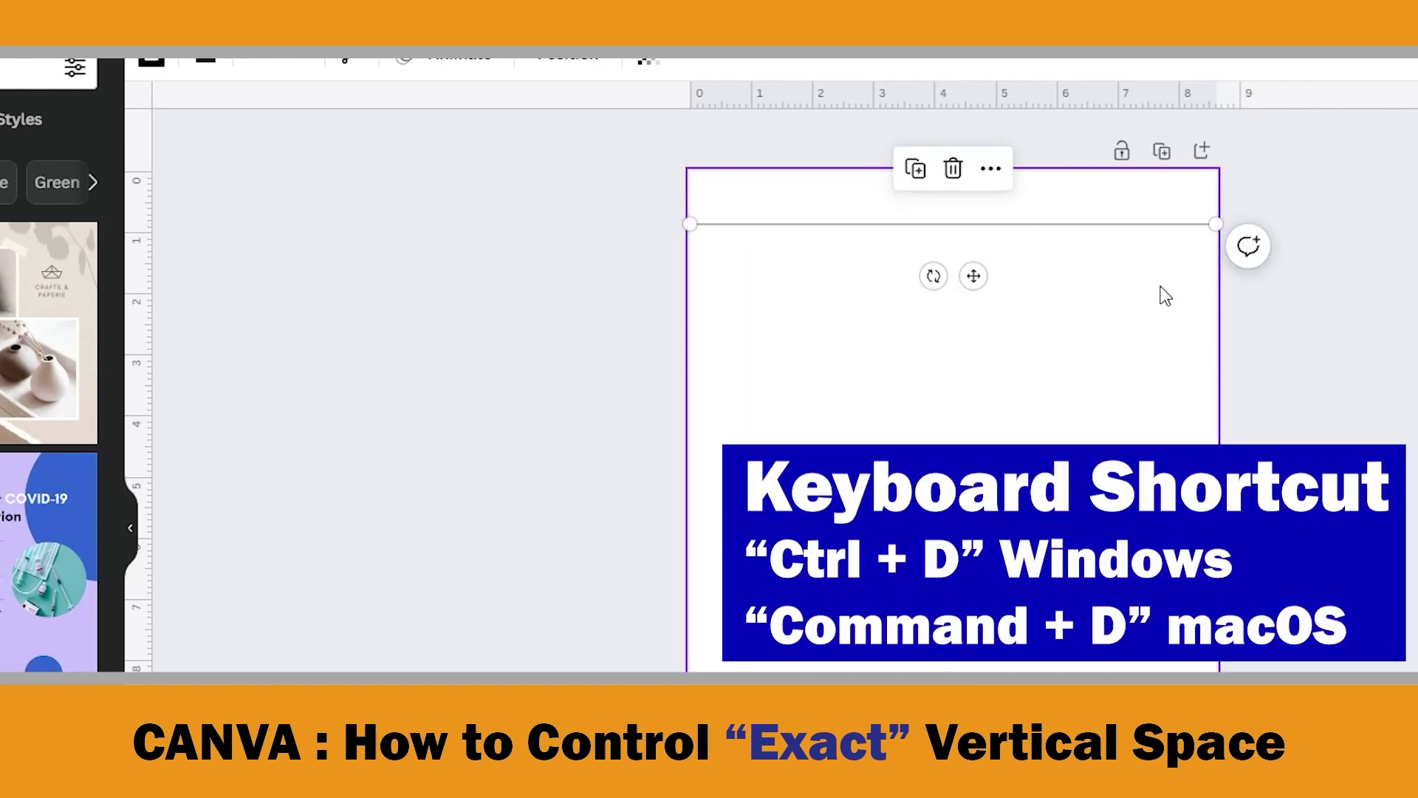
Duplicate the line repeatedly to stack about a dozen full-width lines, then select them all
{"action": "key", "text": "ctrl+d"}
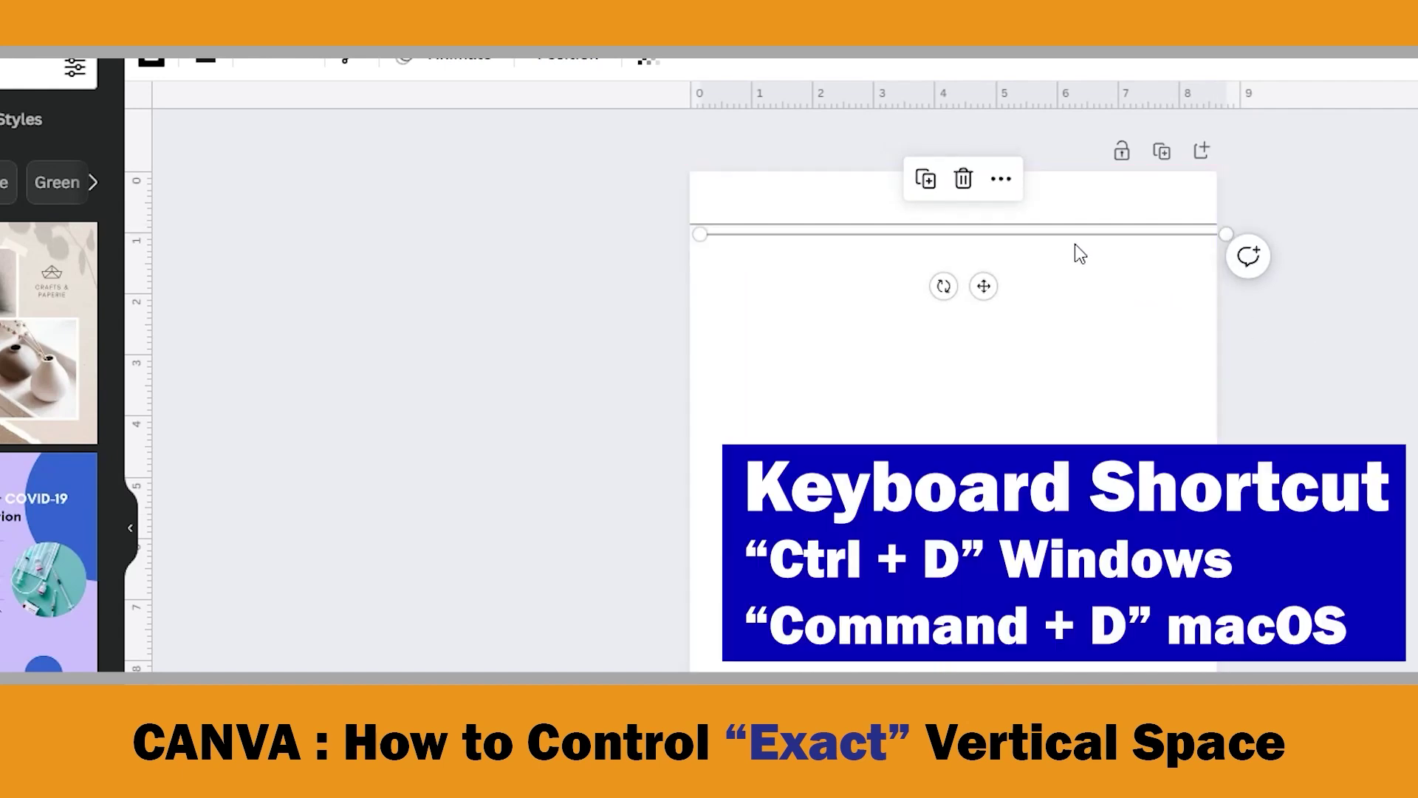
{"action": "left_click_drag", "start_coordinate": [1042, 236], "coordinate": [1038, 243]}
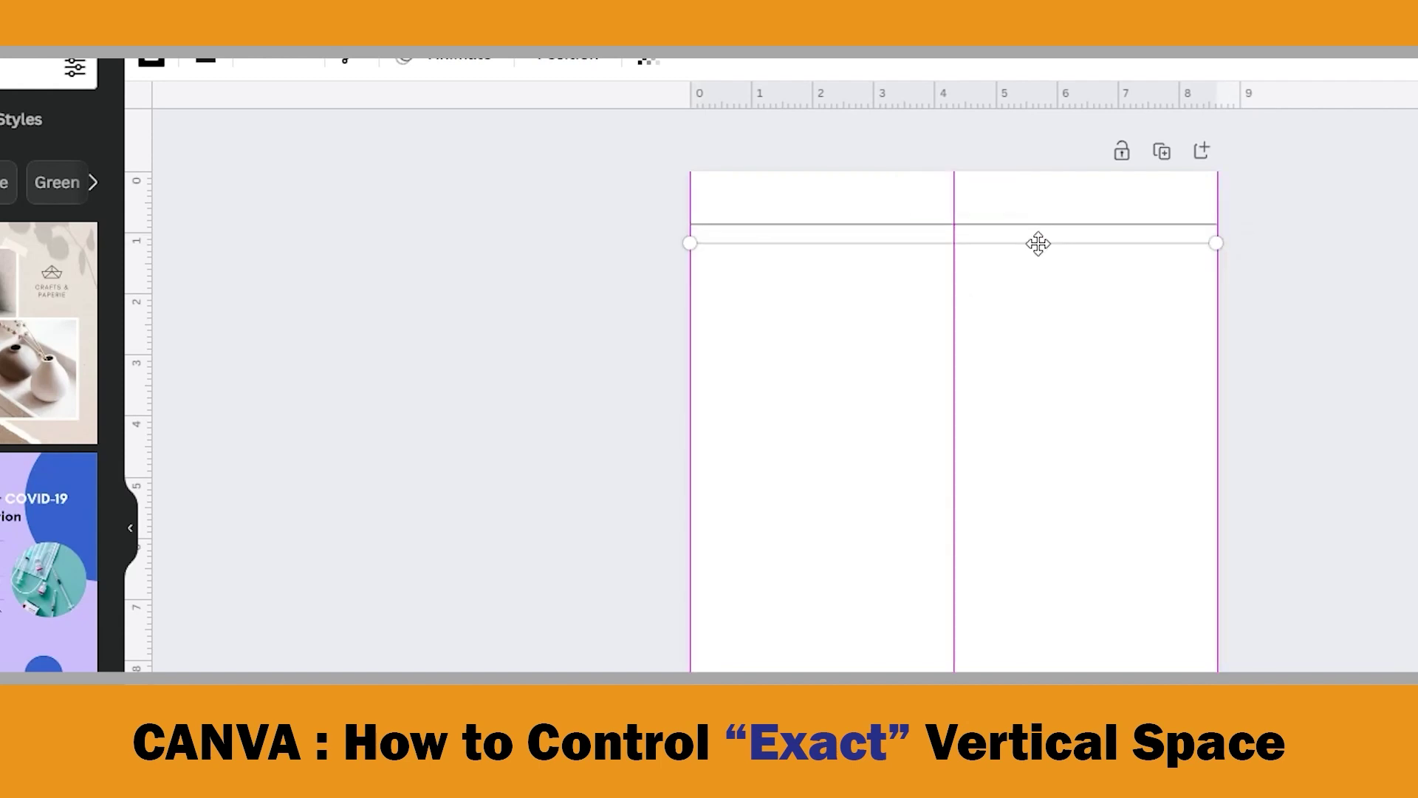
{"action": "left_click_drag", "start_coordinate": [1038, 243], "coordinate": [1038, 243]}
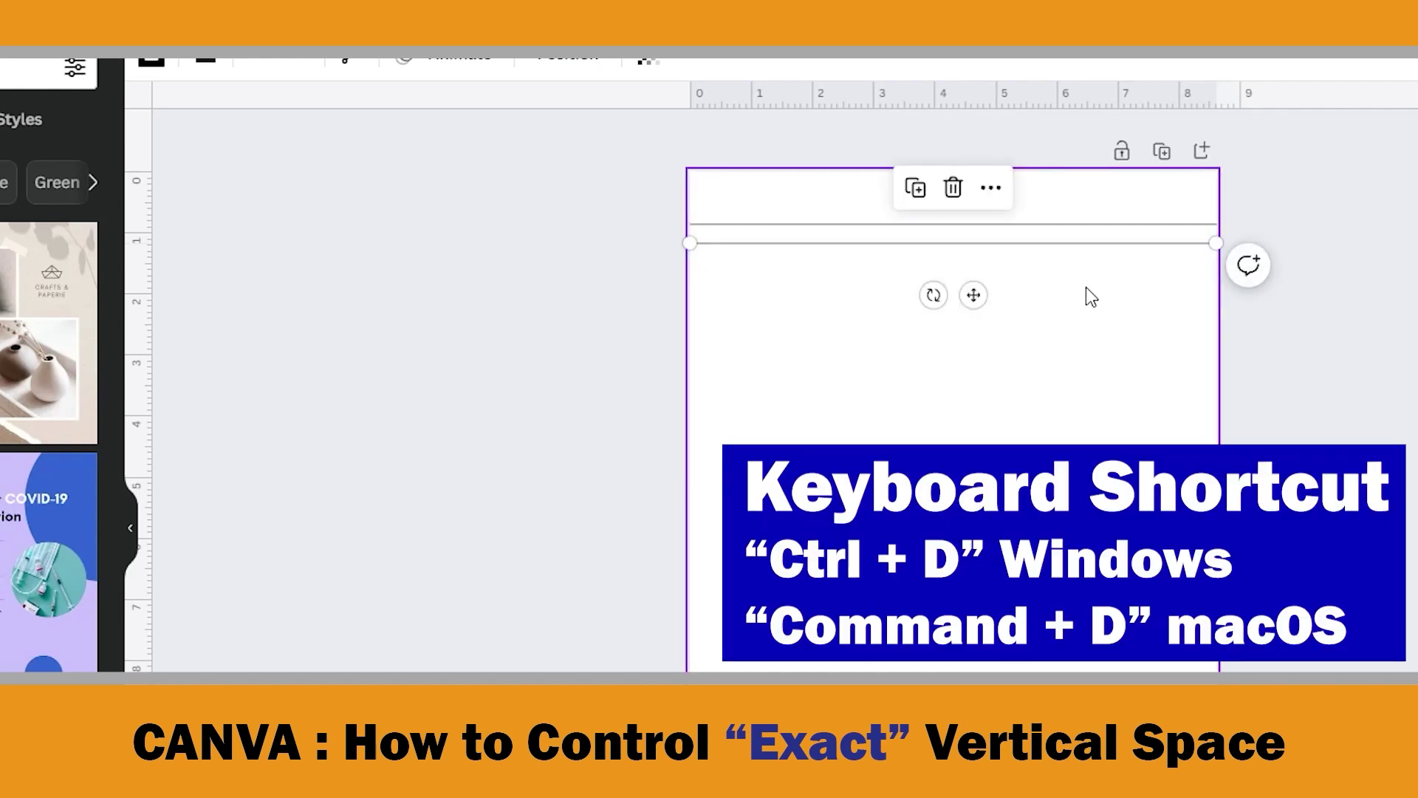
{"action": "key", "text": "ctrl+d"}
{"action": "key", "text": "ctrl+d"}
{"action": "key", "text": "ctrl+d"}
{"action": "key", "text": "ctrl+d"}
{"action": "key", "text": "ctrl+d"}
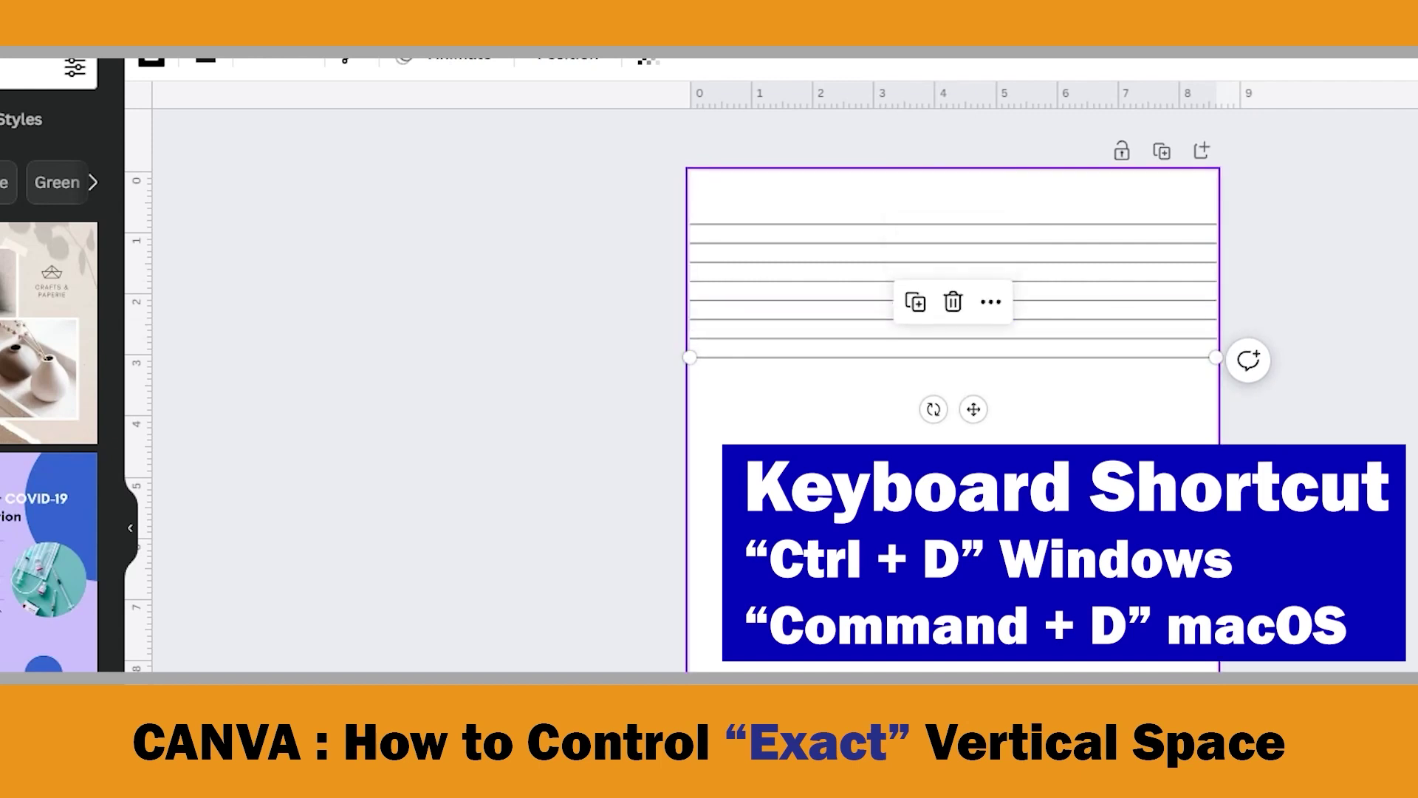
{"action": "key", "text": "ctrl+d"}
{"action": "key", "text": "ctrl+d"}
{"action": "key", "text": "ctrl+d"}
{"action": "key", "text": "ctrl+d"}
{"action": "key", "text": "ctrl+d"}
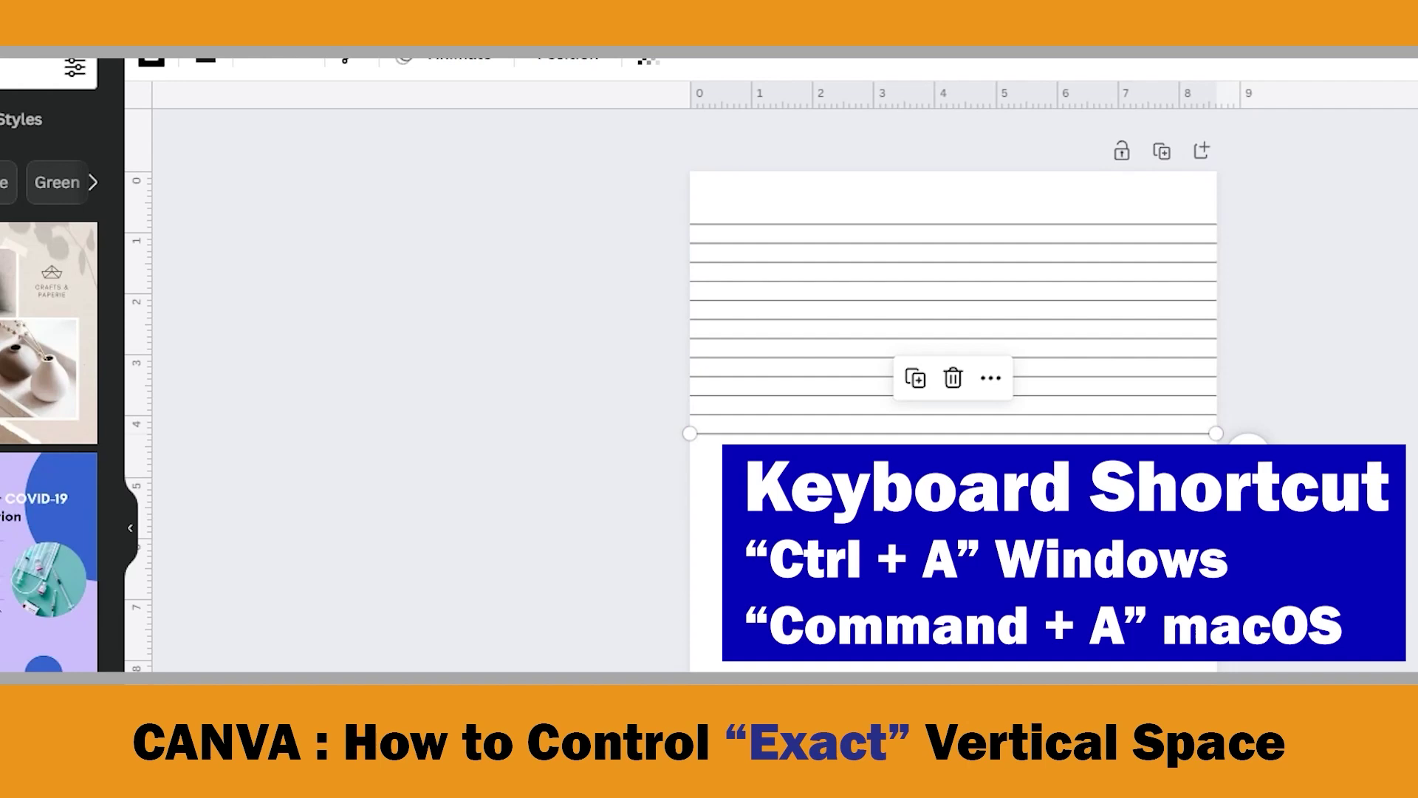
{"action": "key", "text": "ctrl+a"}
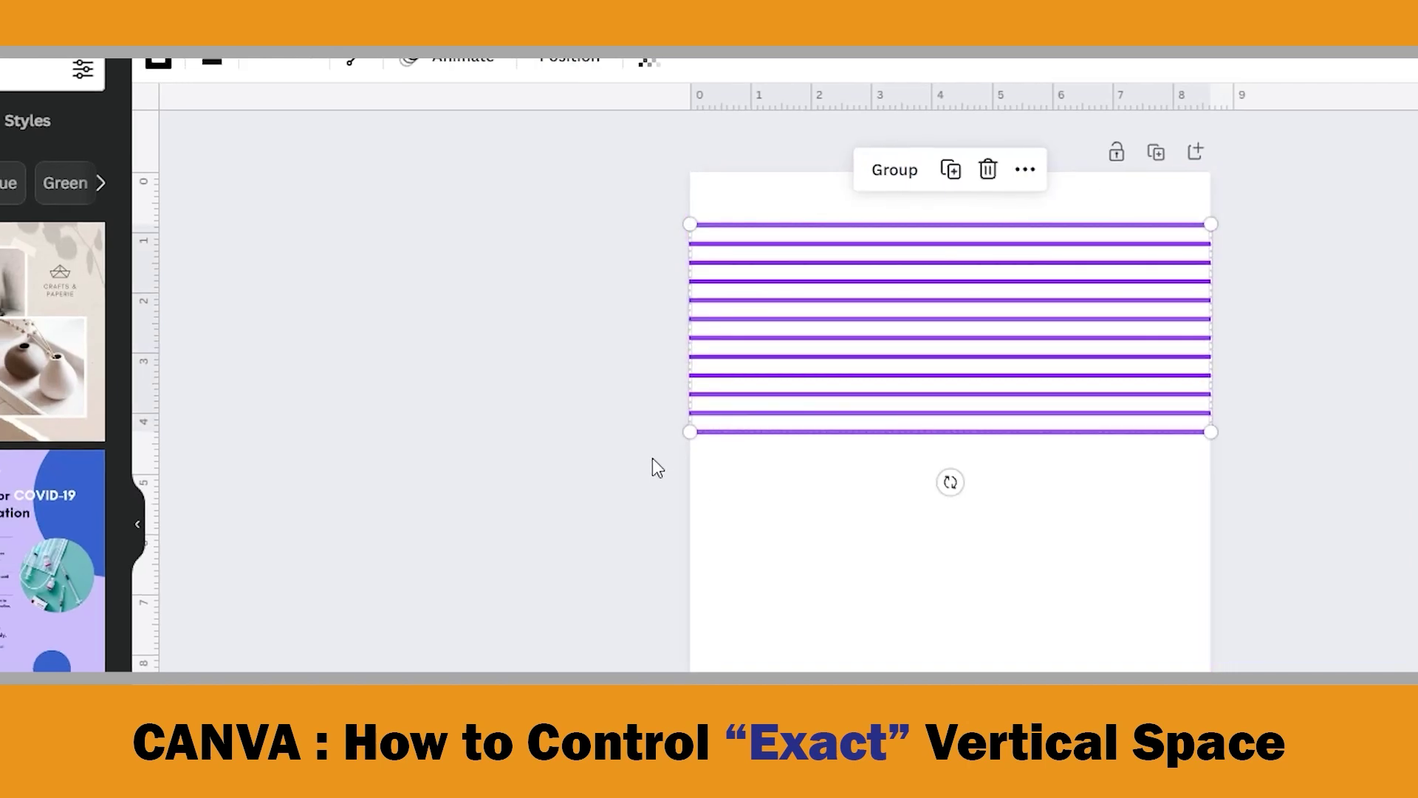
Lower the bottom line to 4.62 in and space the whole stack evenly vertically
{"action": "left_click", "coordinate": [570, 67]}
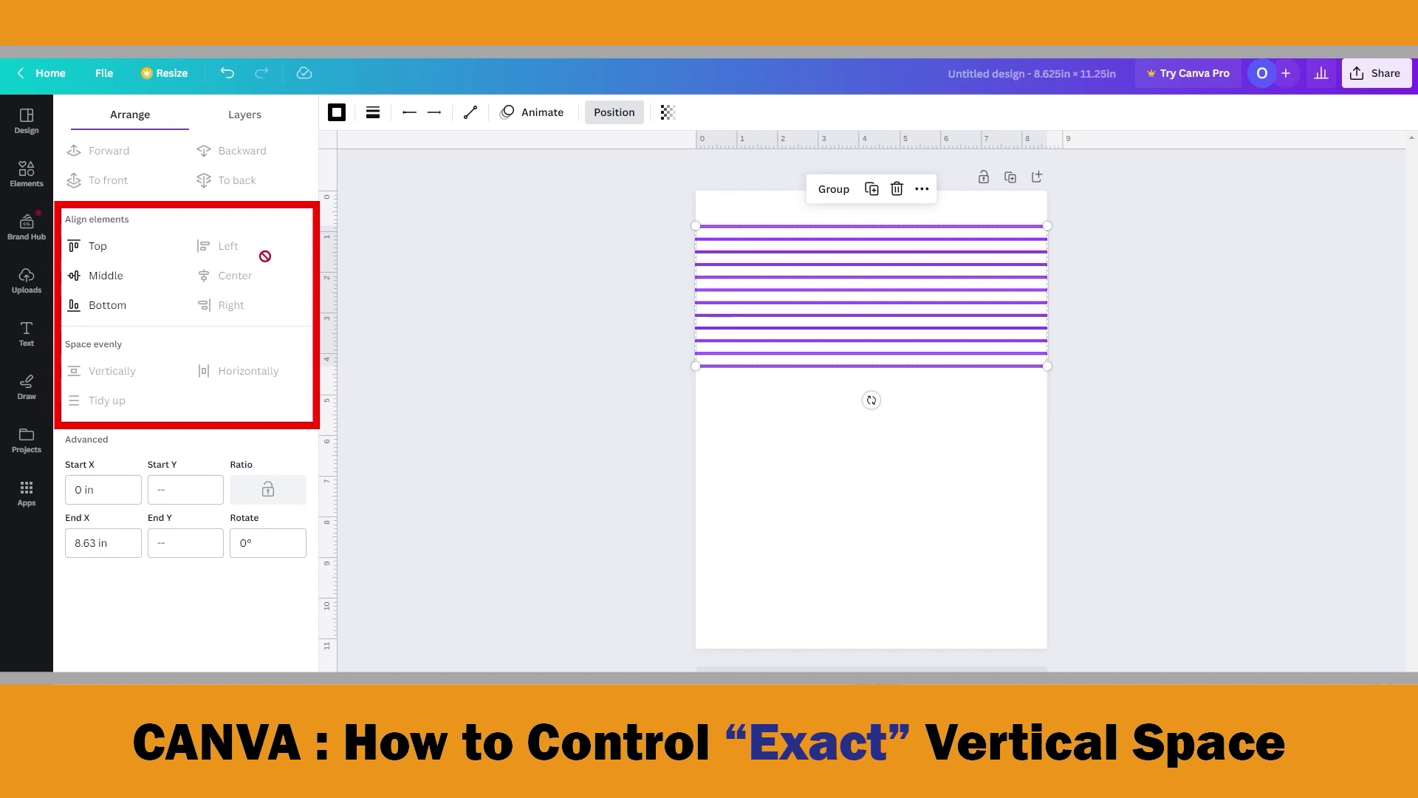
{"action": "left_click", "coordinate": [797, 429]}
{"action": "left_click", "coordinate": [817, 367]}
{"action": "left_click_drag", "start_coordinate": [817, 367], "coordinate": [817, 379]}
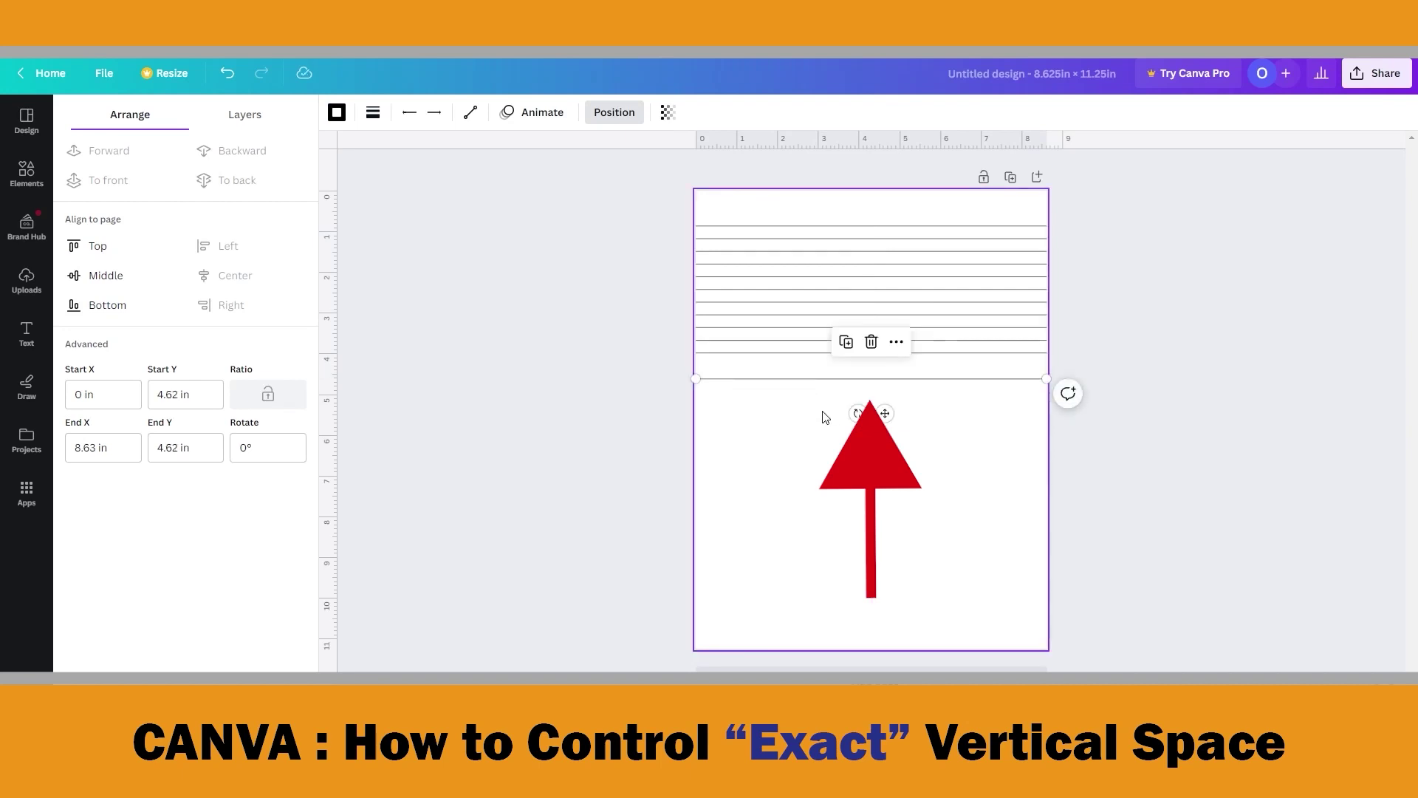
{"action": "key", "text": "ctrl+a"}
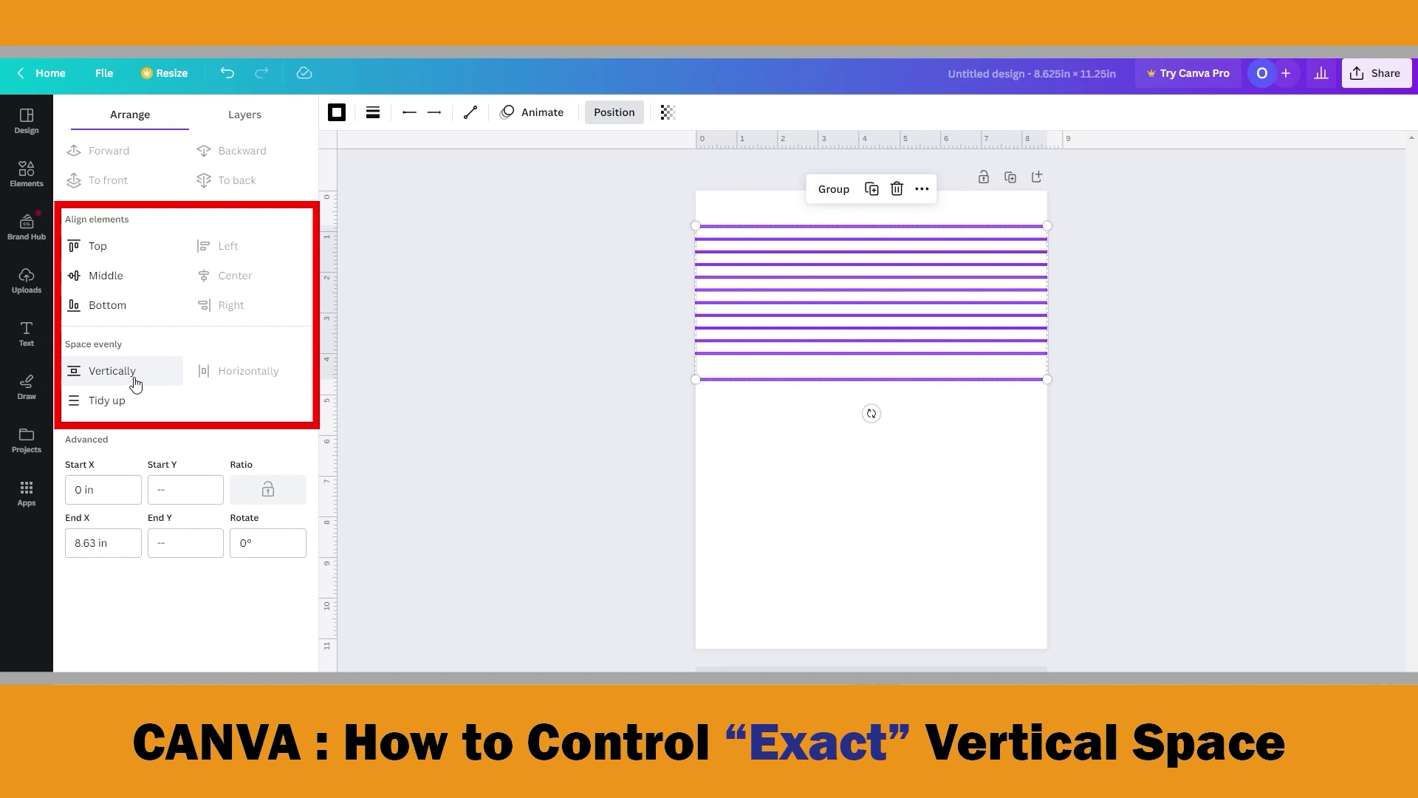
{"action": "left_click", "coordinate": [136, 381]}
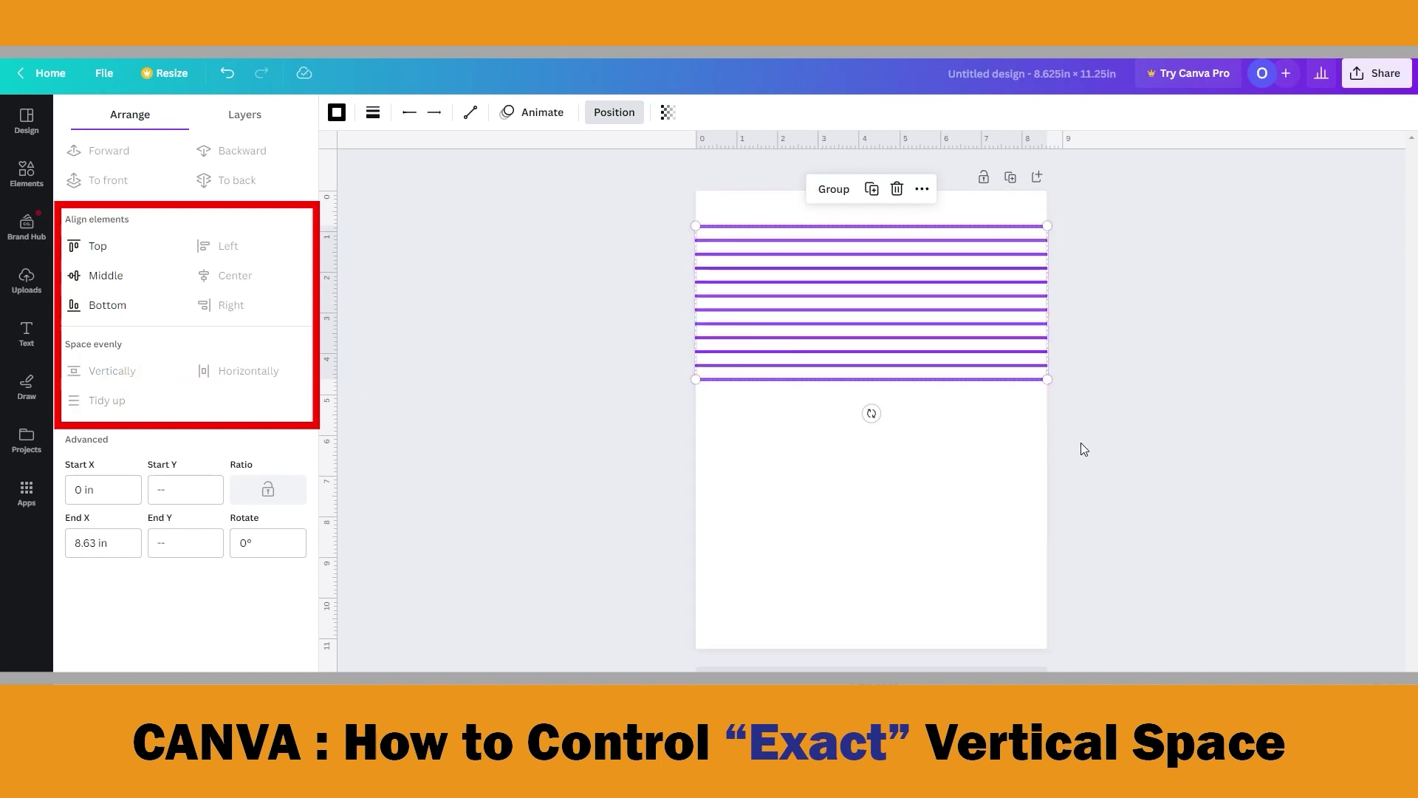
{"action": "key", "text": "Escape"}
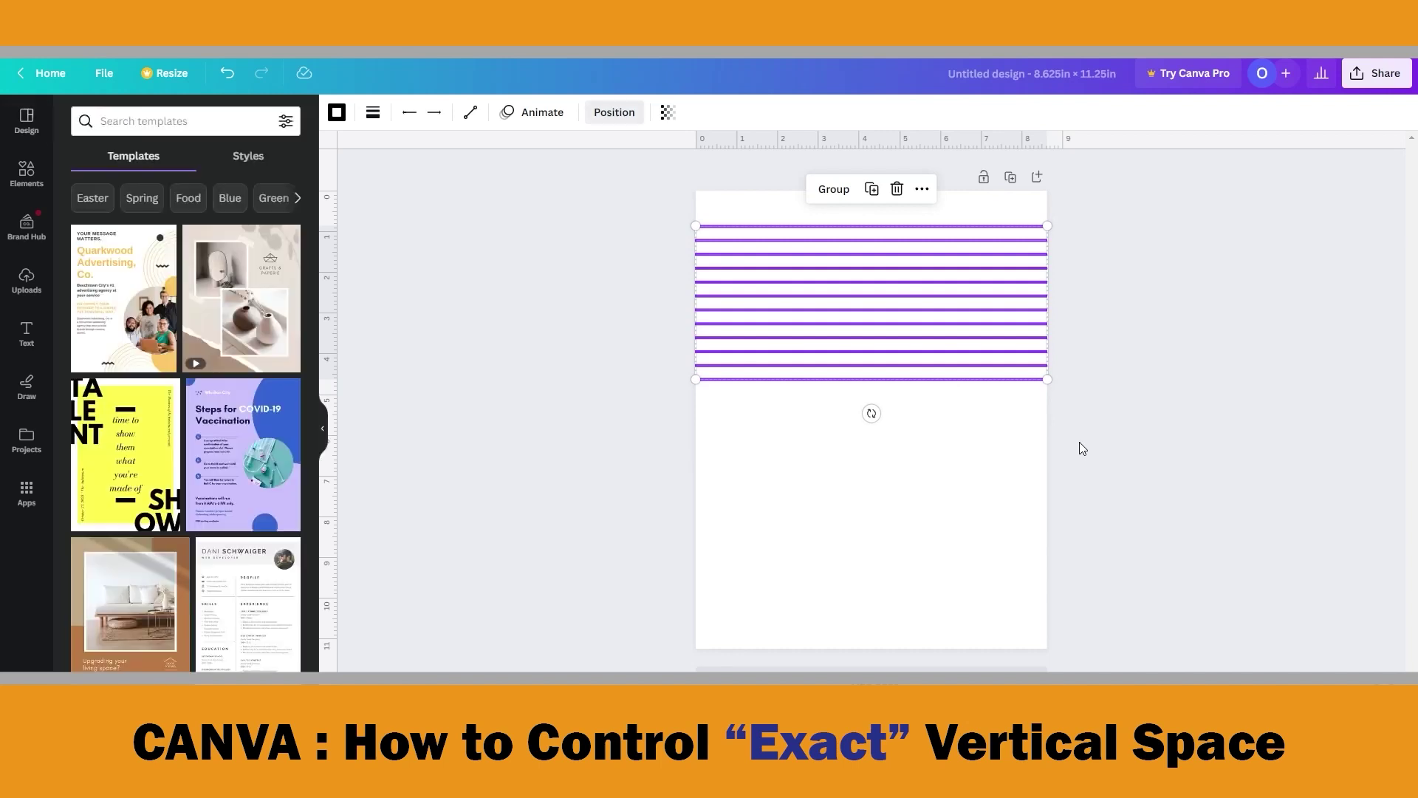
{"action": "left_click", "coordinate": [1020, 443]}
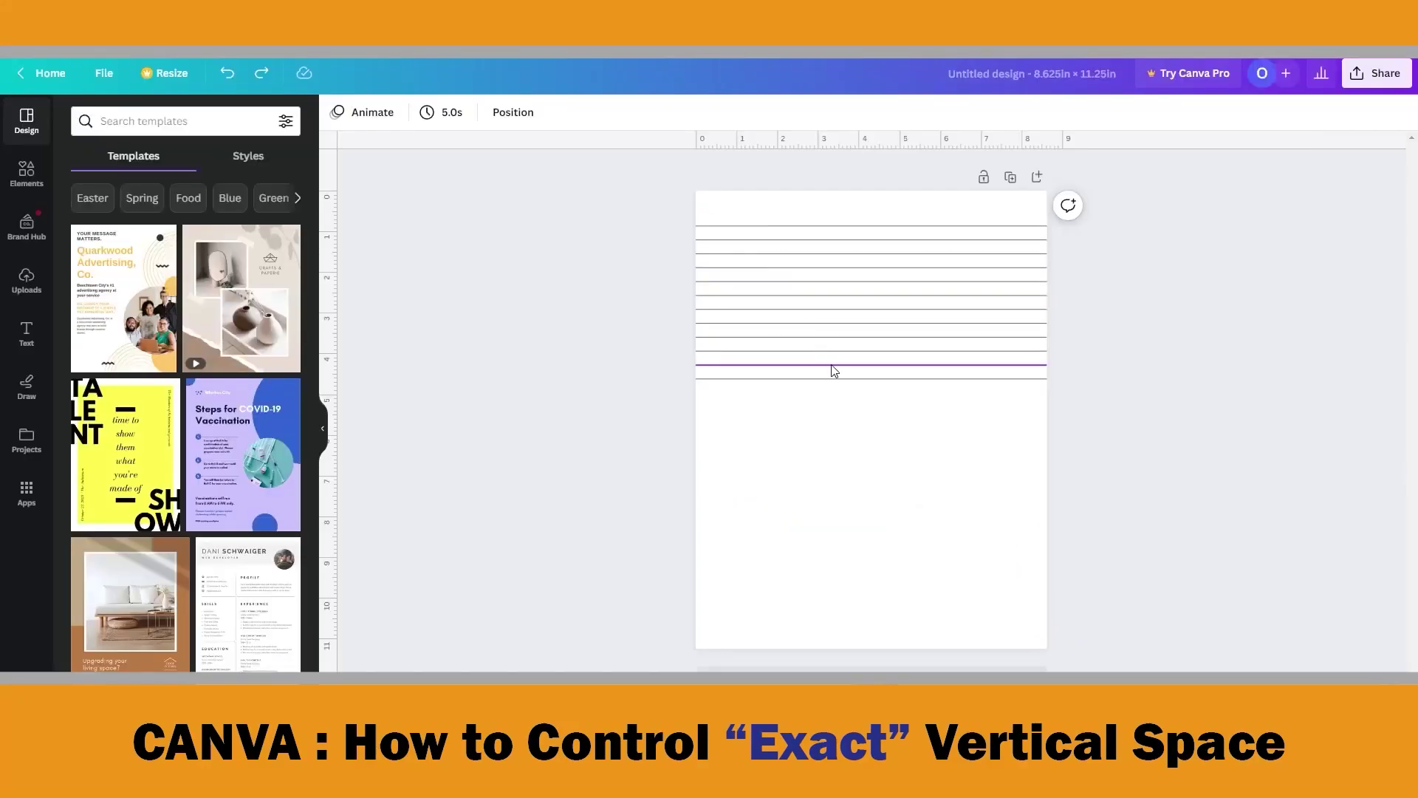
Measure the gap between the bottom two ruled lines, which reads 0.342
{"action": "left_click", "coordinate": [869, 417]}
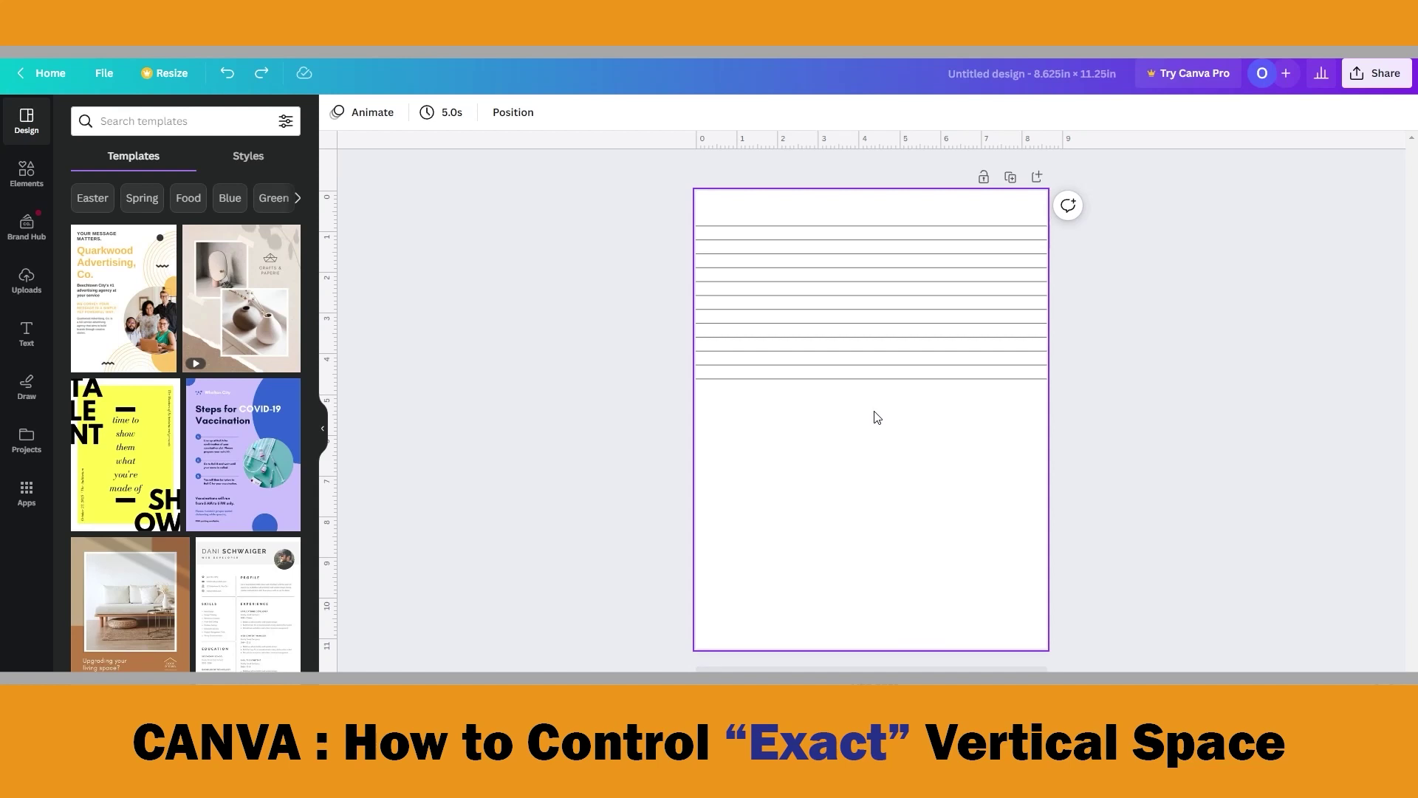
{"action": "left_click_drag", "start_coordinate": [877, 411], "coordinate": [820, 362]}
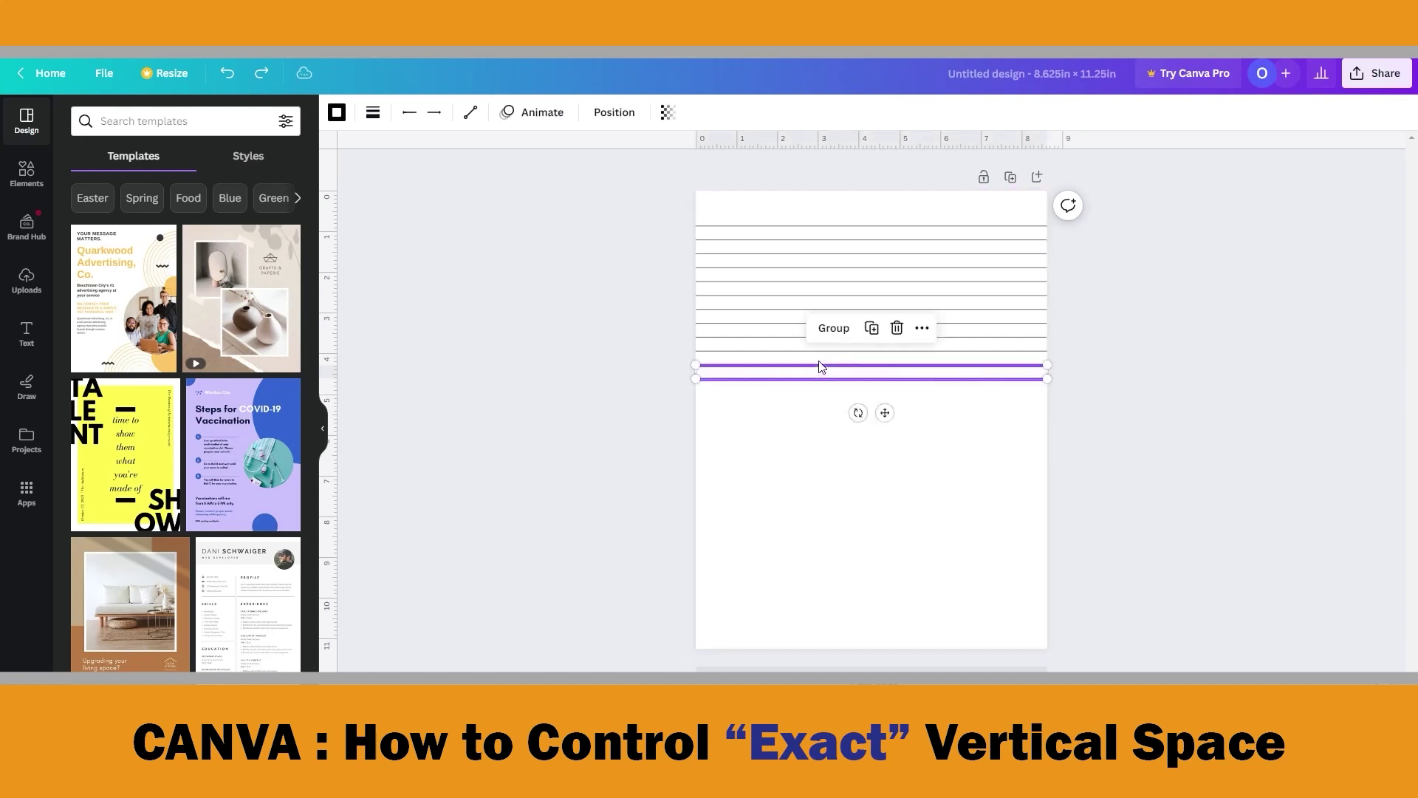
{"action": "key", "text": "alt"}
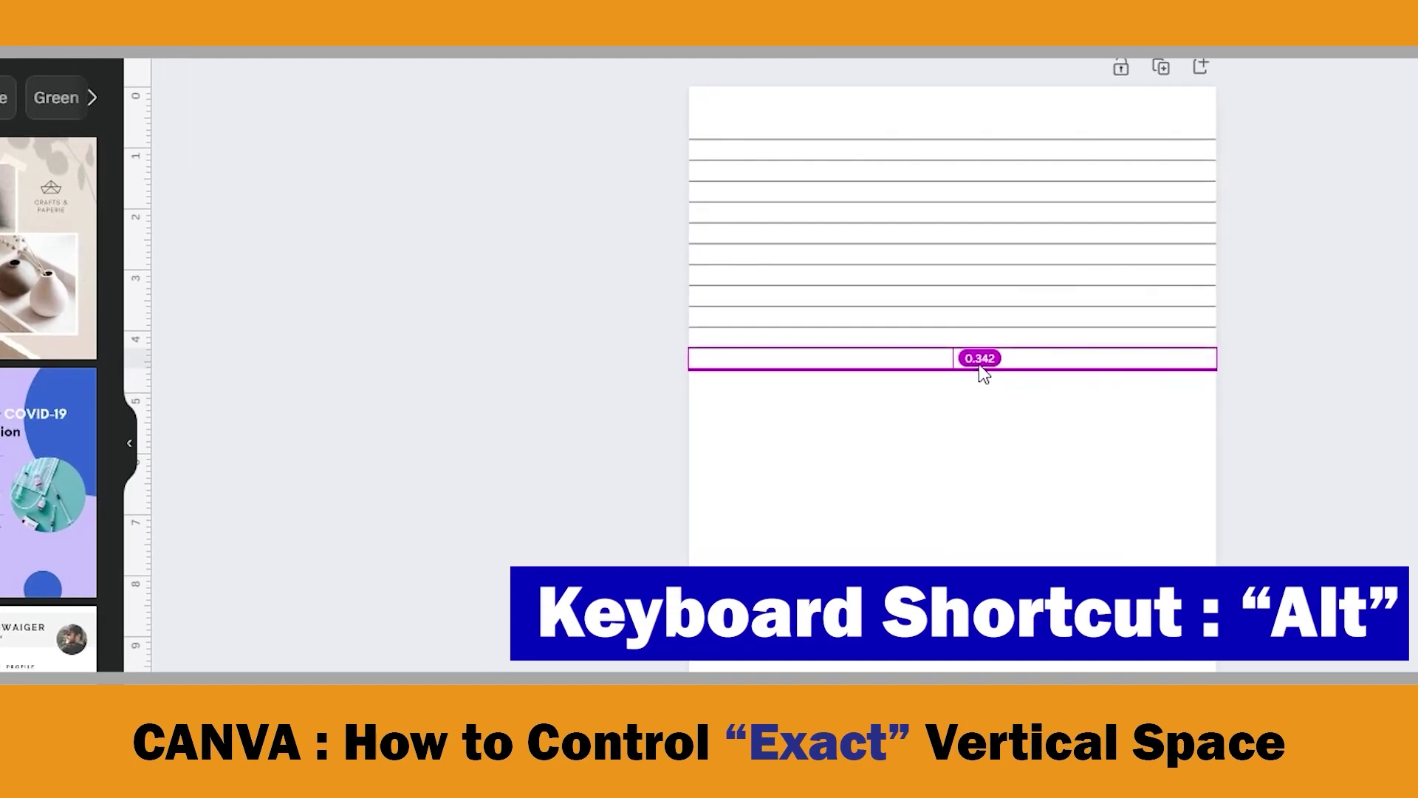
{"action": "key", "text": "alt"}
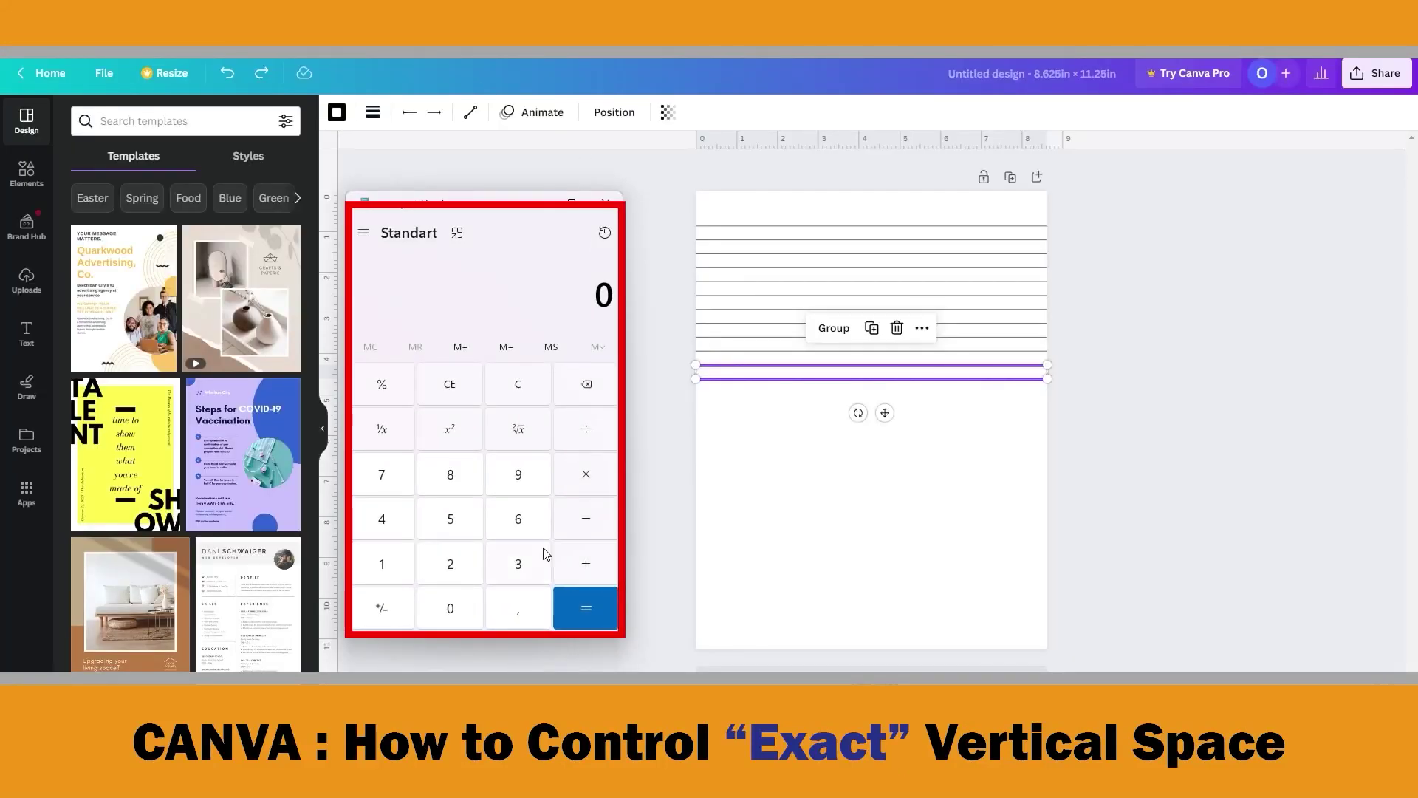
Calculate 9 ÷ 32 = 0,28125 in Calculator and select the result
{"action": "left_click", "coordinate": [521, 478]}
{"action": "left_click", "coordinate": [589, 438]}
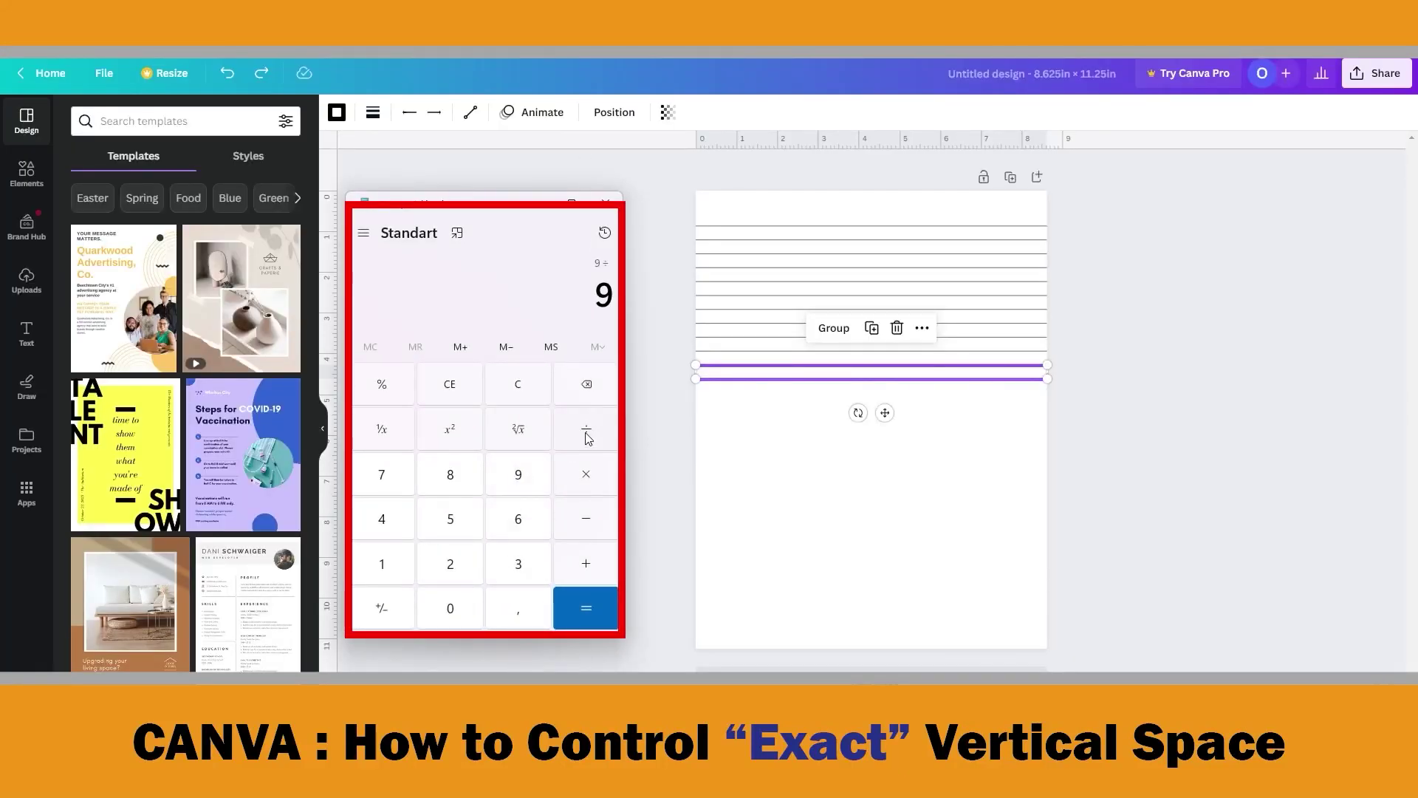
{"action": "left_click", "coordinate": [518, 567]}
{"action": "left_click", "coordinate": [452, 565]}
{"action": "left_click", "coordinate": [569, 615]}
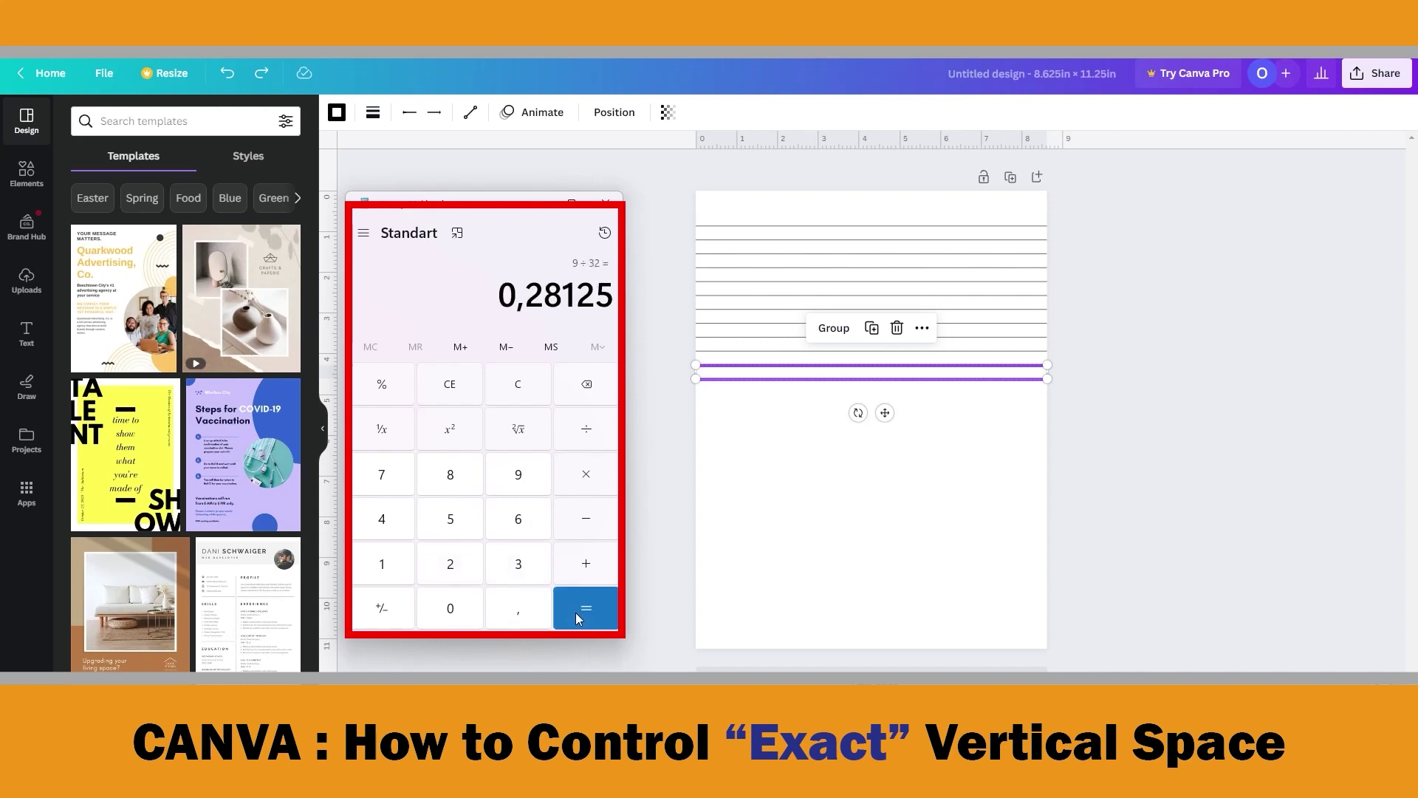
{"action": "left_click_drag", "start_coordinate": [507, 304], "coordinate": [618, 303]}
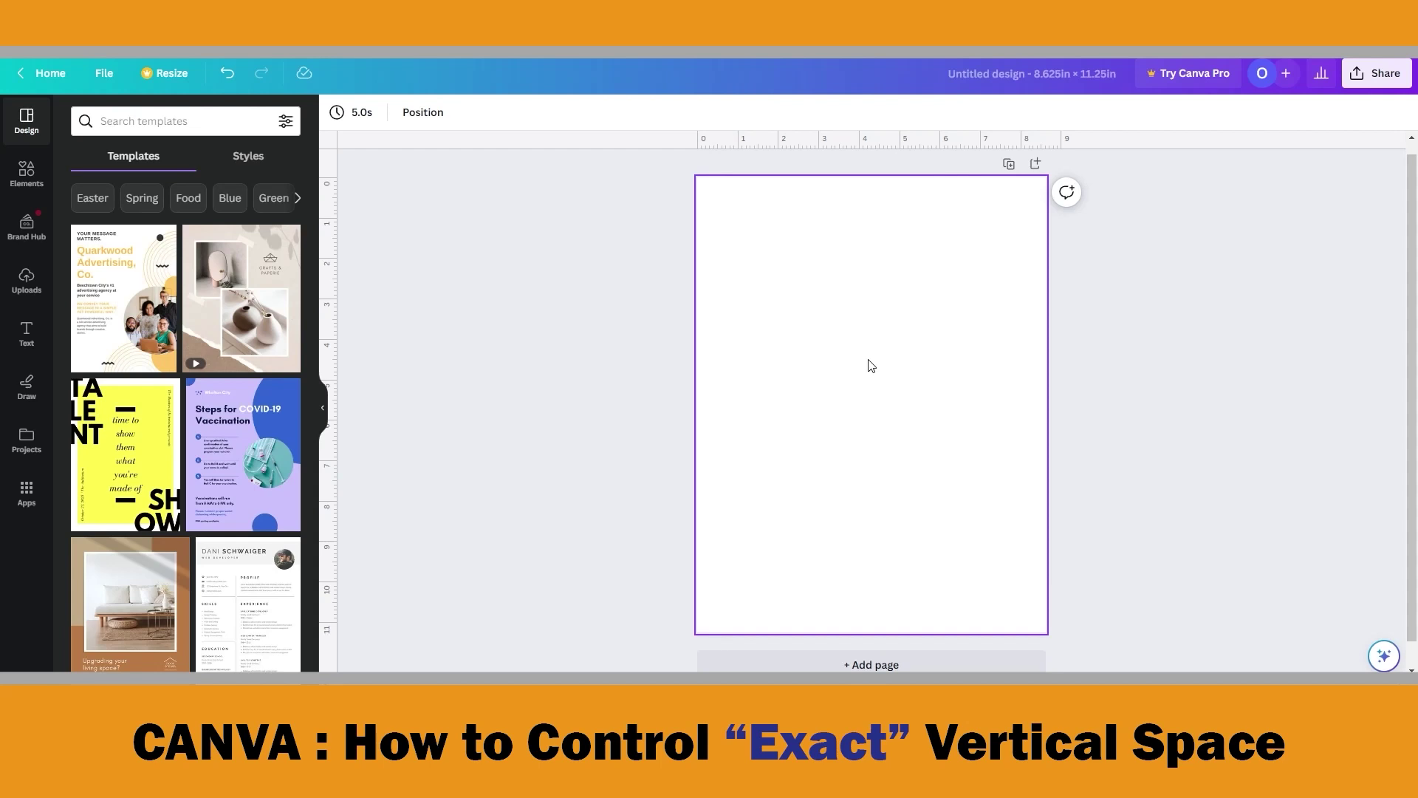
Add a new weight-1 line and stretch it across the full width of the blank page
{"action": "key", "text": "l"}
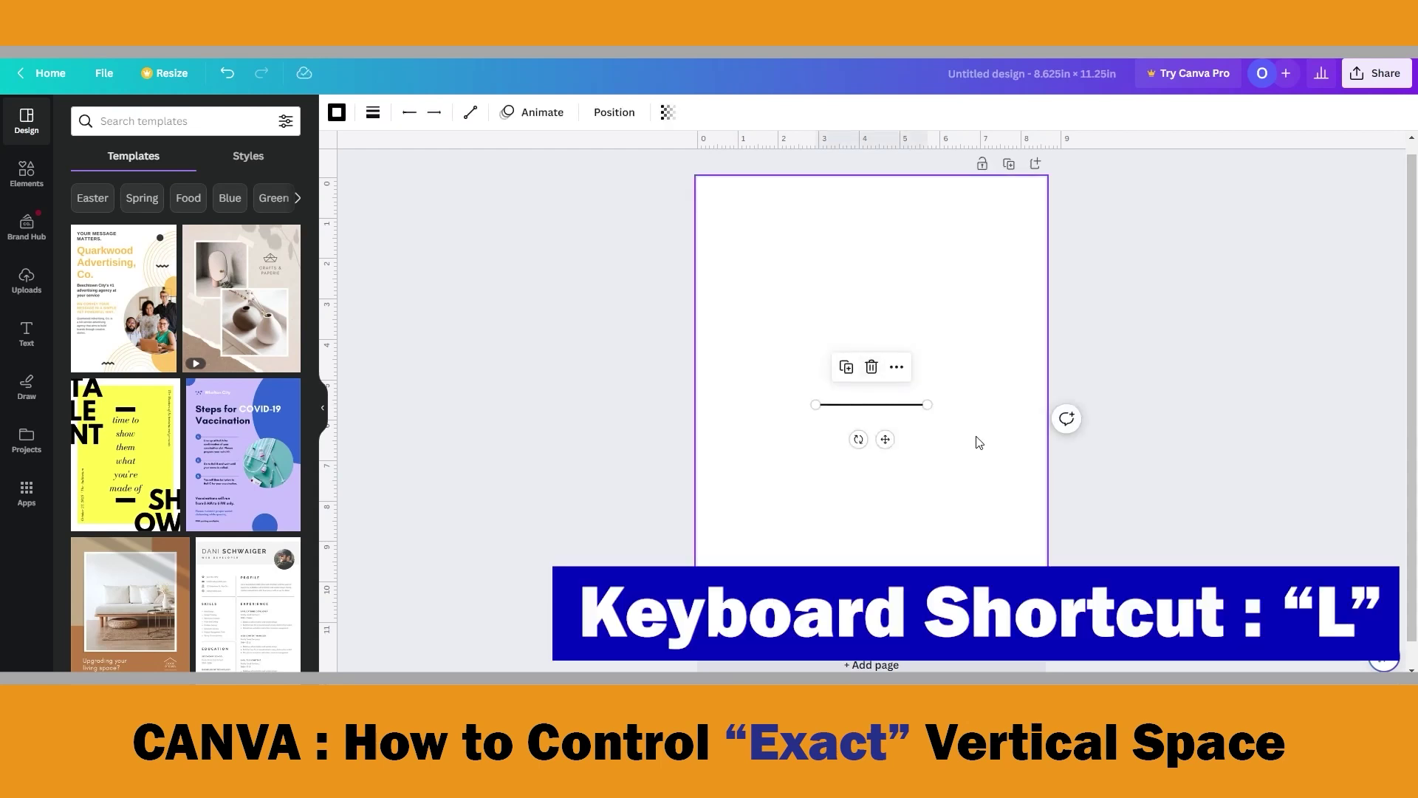
{"action": "left_click", "coordinate": [375, 117]}
{"action": "left_click_drag", "start_coordinate": [396, 242], "coordinate": [357, 248]}
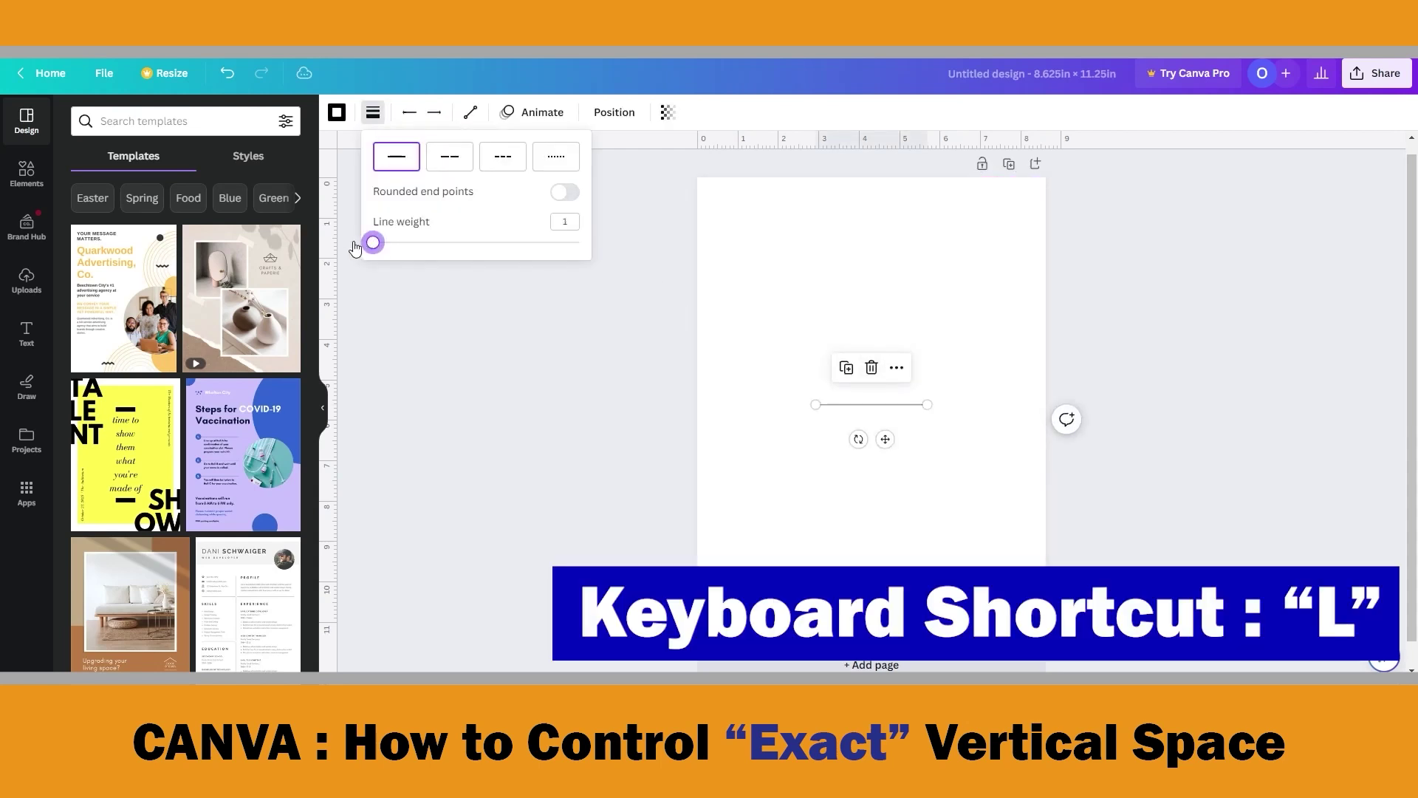
{"action": "left_click", "coordinate": [967, 428]}
{"action": "left_click", "coordinate": [922, 406]}
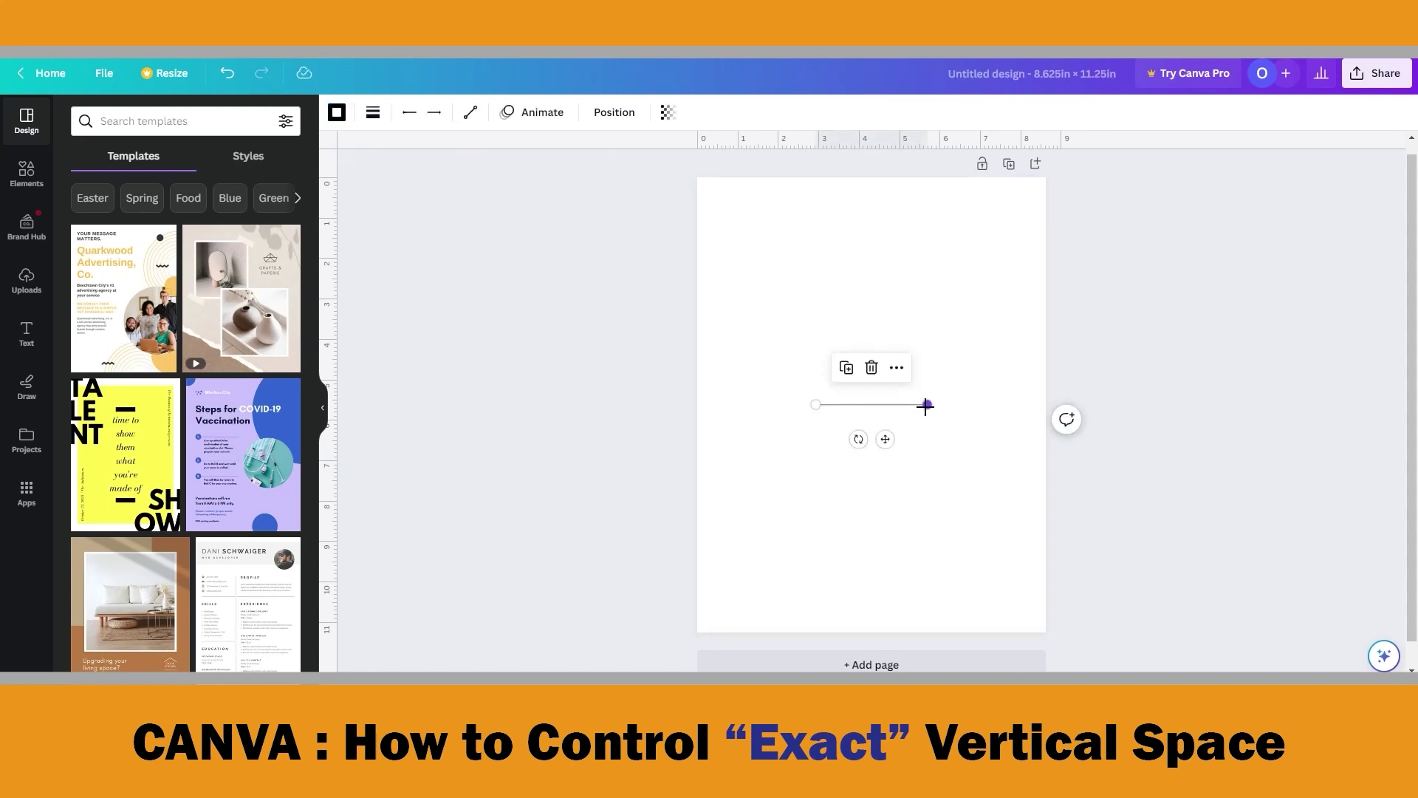
{"action": "left_click_drag", "start_coordinate": [928, 404], "coordinate": [1046, 404]}
{"action": "left_click_drag", "start_coordinate": [816, 405], "coordinate": [698, 406]}
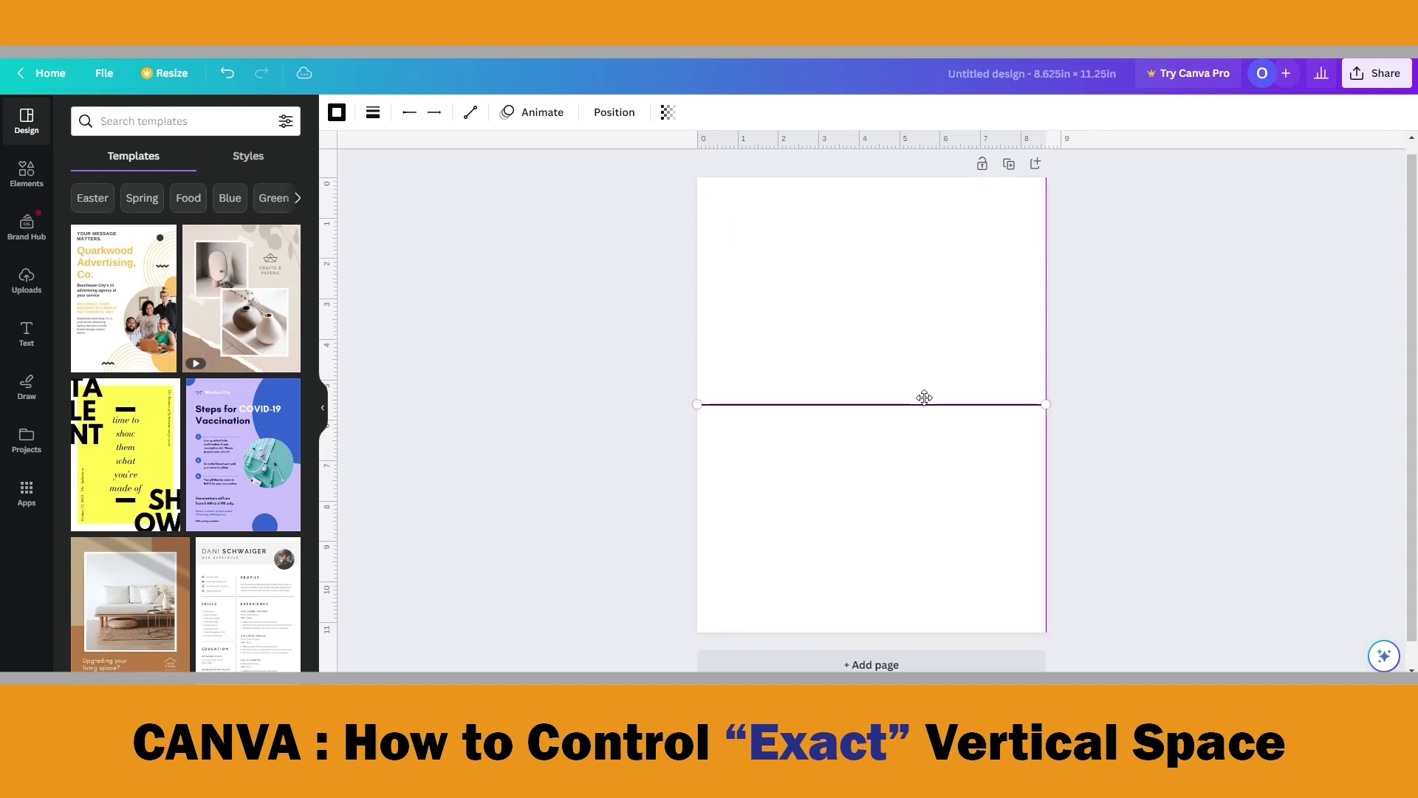
Set the line's Start Y and End Y both to 1 in
{"action": "left_click", "coordinate": [610, 113]}
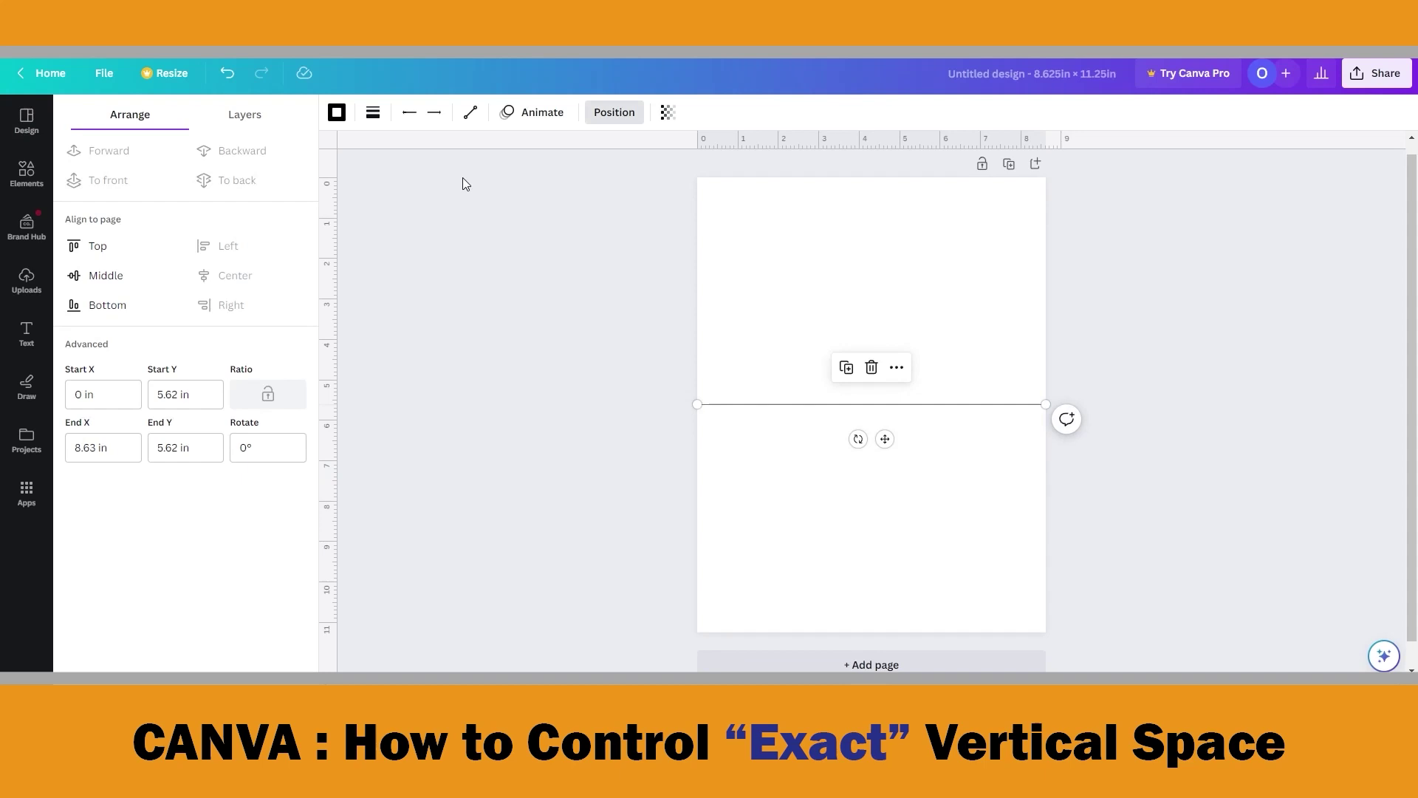
{"action": "left_click", "coordinate": [199, 395]}
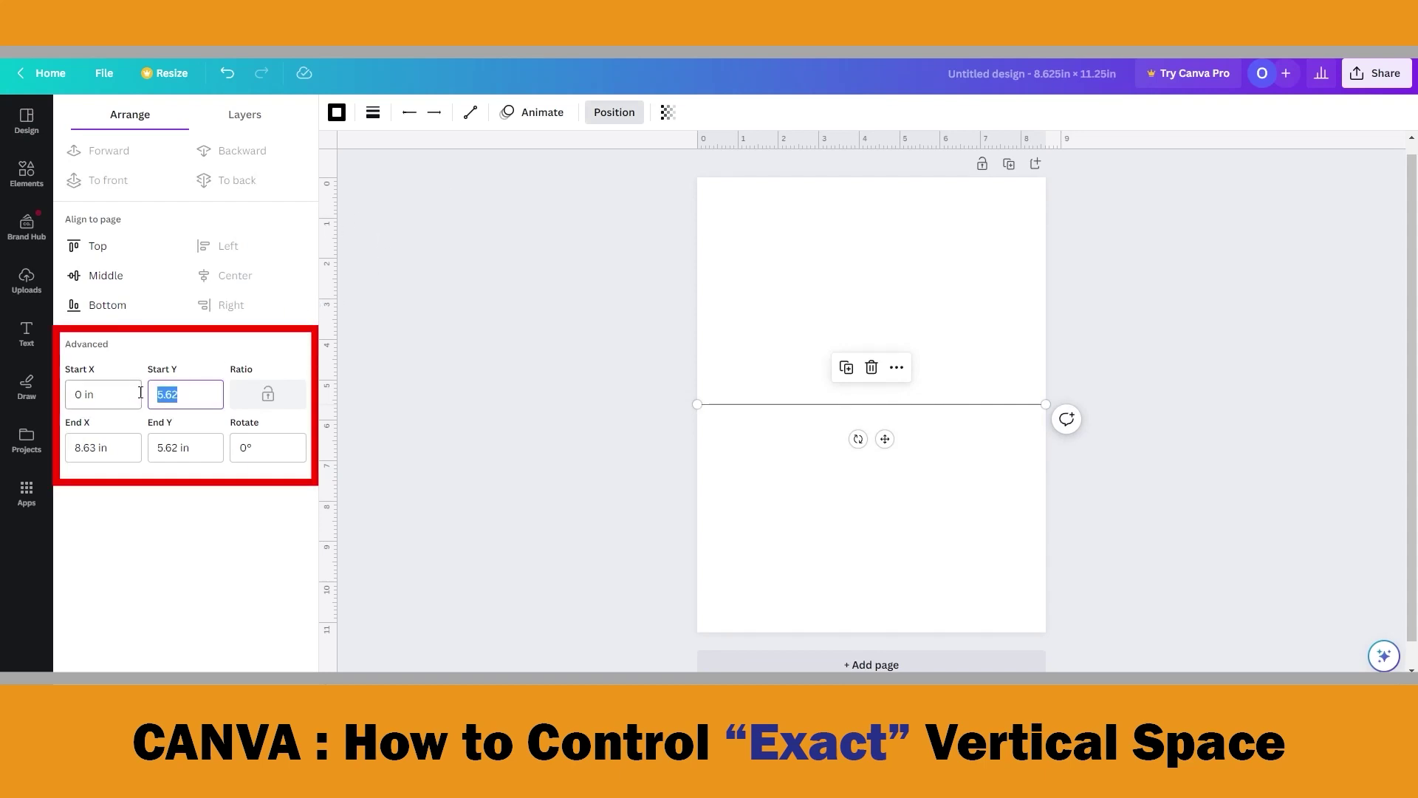
{"action": "type", "text": "1"}
{"action": "key", "text": "Return"}
{"action": "left_click", "coordinate": [179, 452]}
{"action": "type", "text": "1"}
{"action": "key", "text": "Return"}
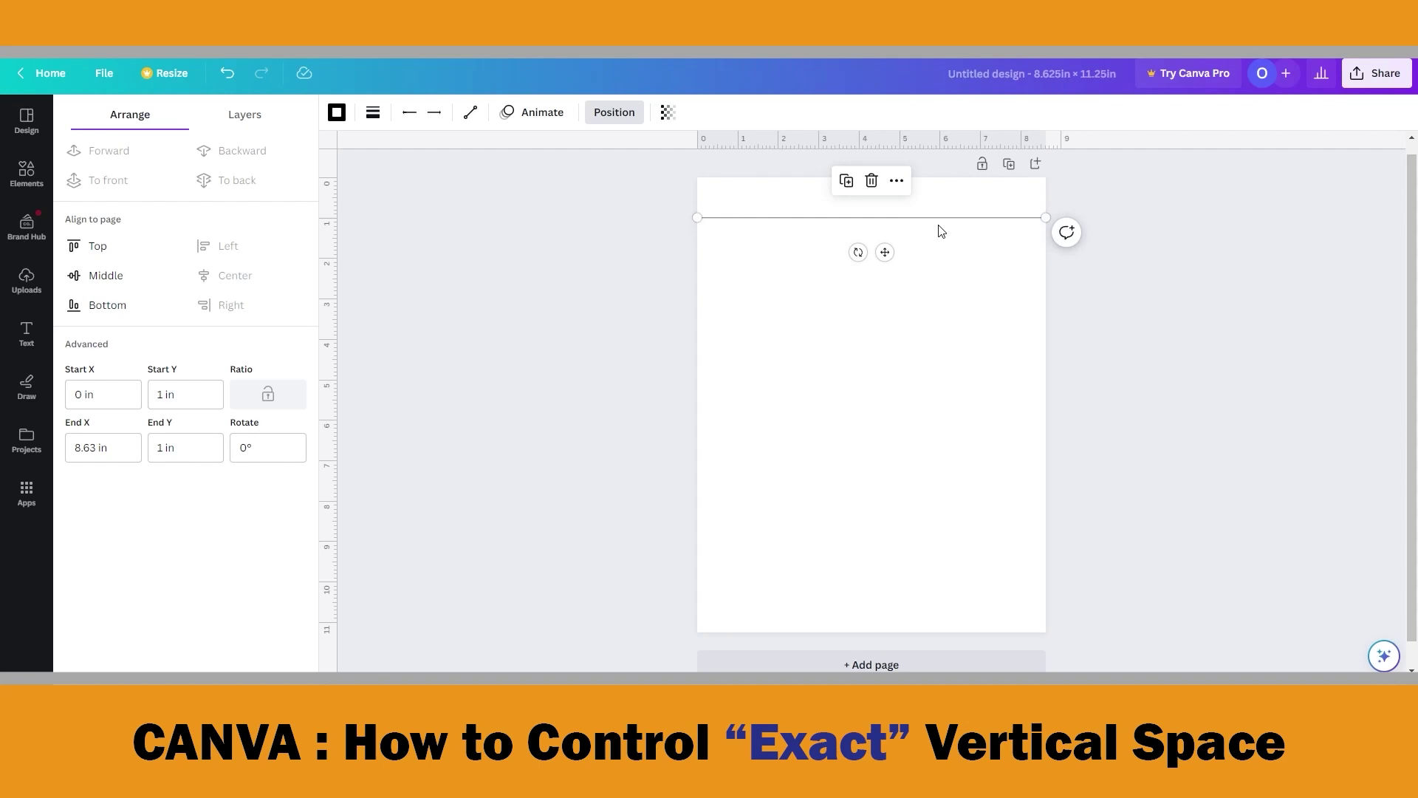
Duplicate the line and snap the copy to the left edge at 1.37 in
{"action": "key", "text": "ctrl+d"}
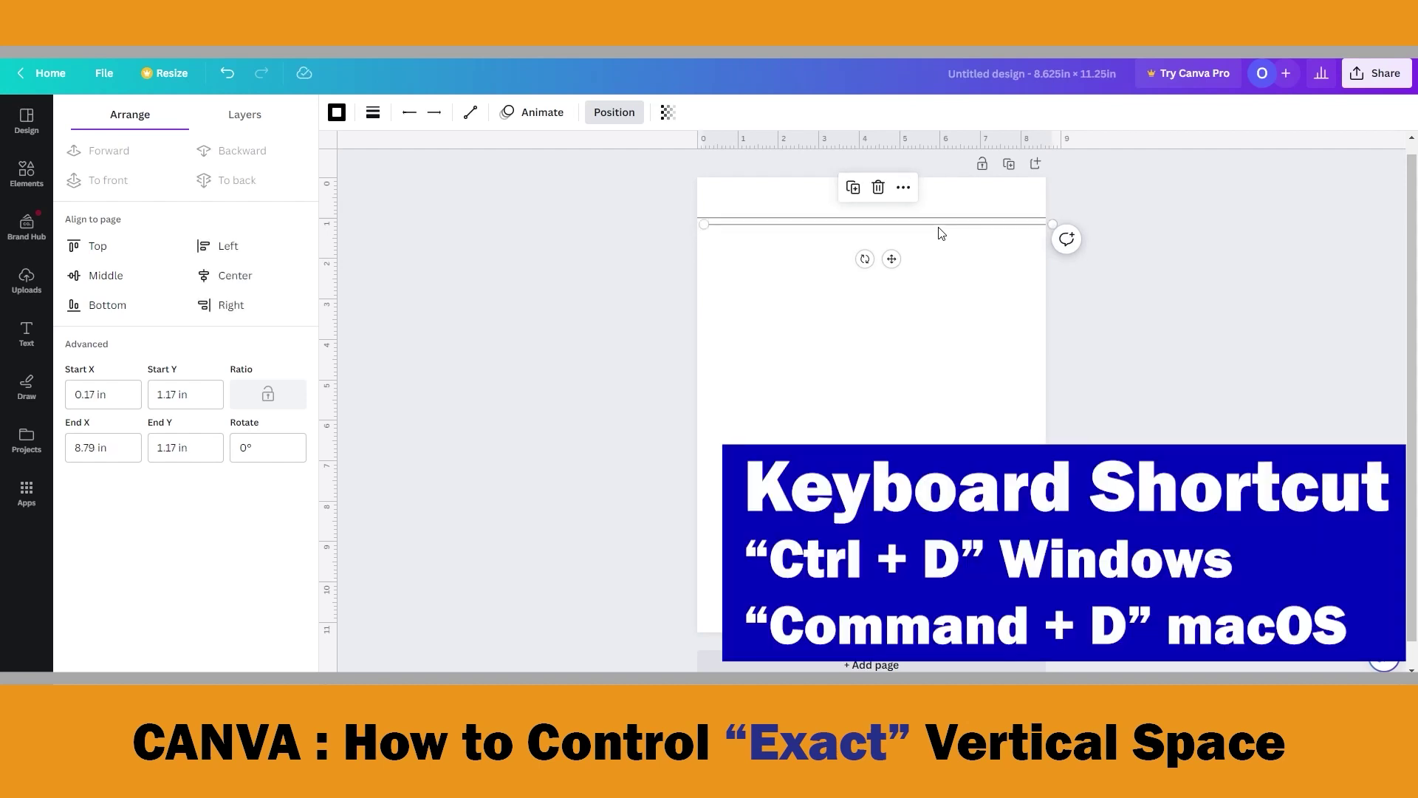
{"action": "left_click_drag", "start_coordinate": [938, 231], "coordinate": [934, 232]}
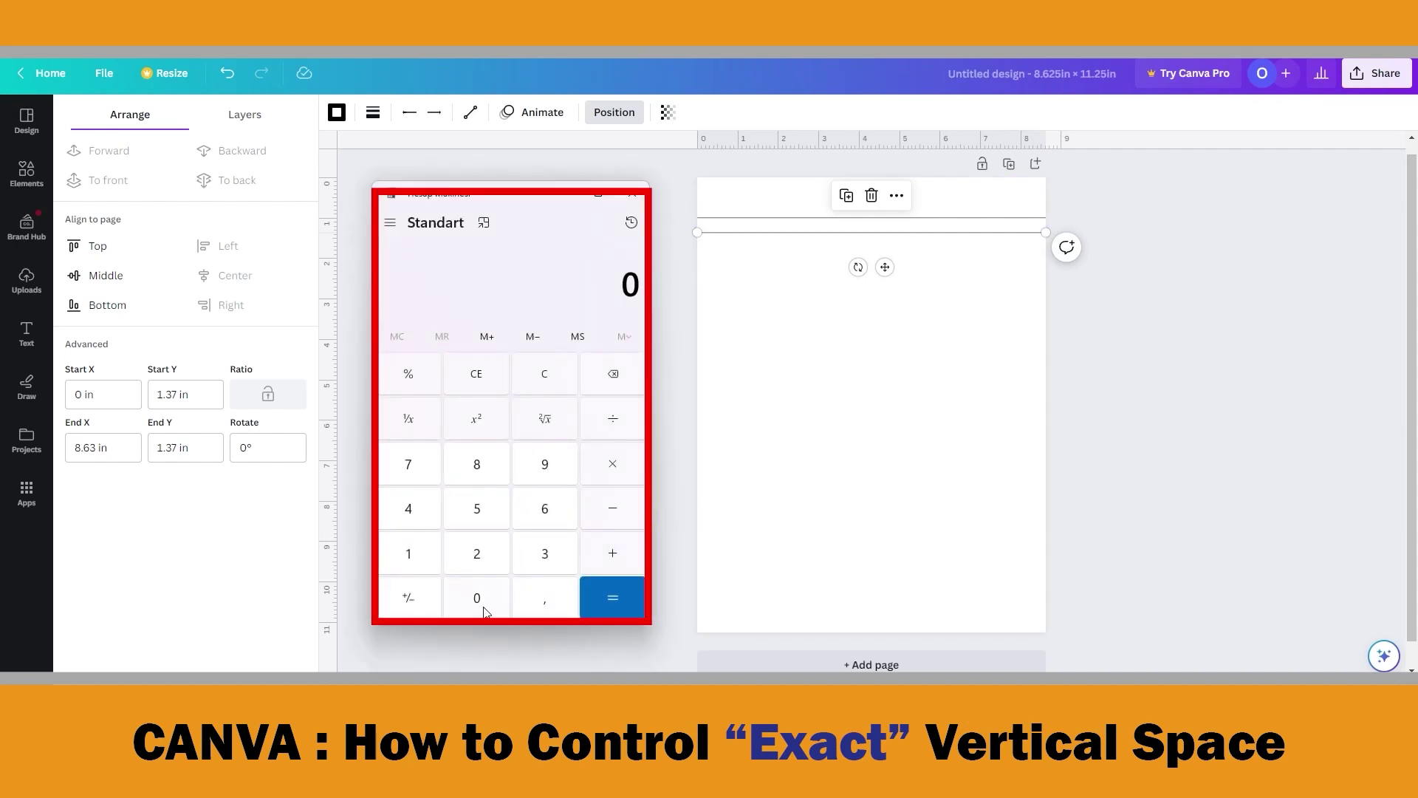
In Calculator, multiply the 0,28125 spacing by 32 to get 9
{"action": "left_click", "coordinate": [536, 600]}
{"action": "left_click", "coordinate": [475, 556]}
{"action": "left_click", "coordinate": [475, 469]}
{"action": "left_click", "coordinate": [415, 556]}
{"action": "left_click", "coordinate": [475, 555]}
{"action": "left_click", "coordinate": [478, 517]}
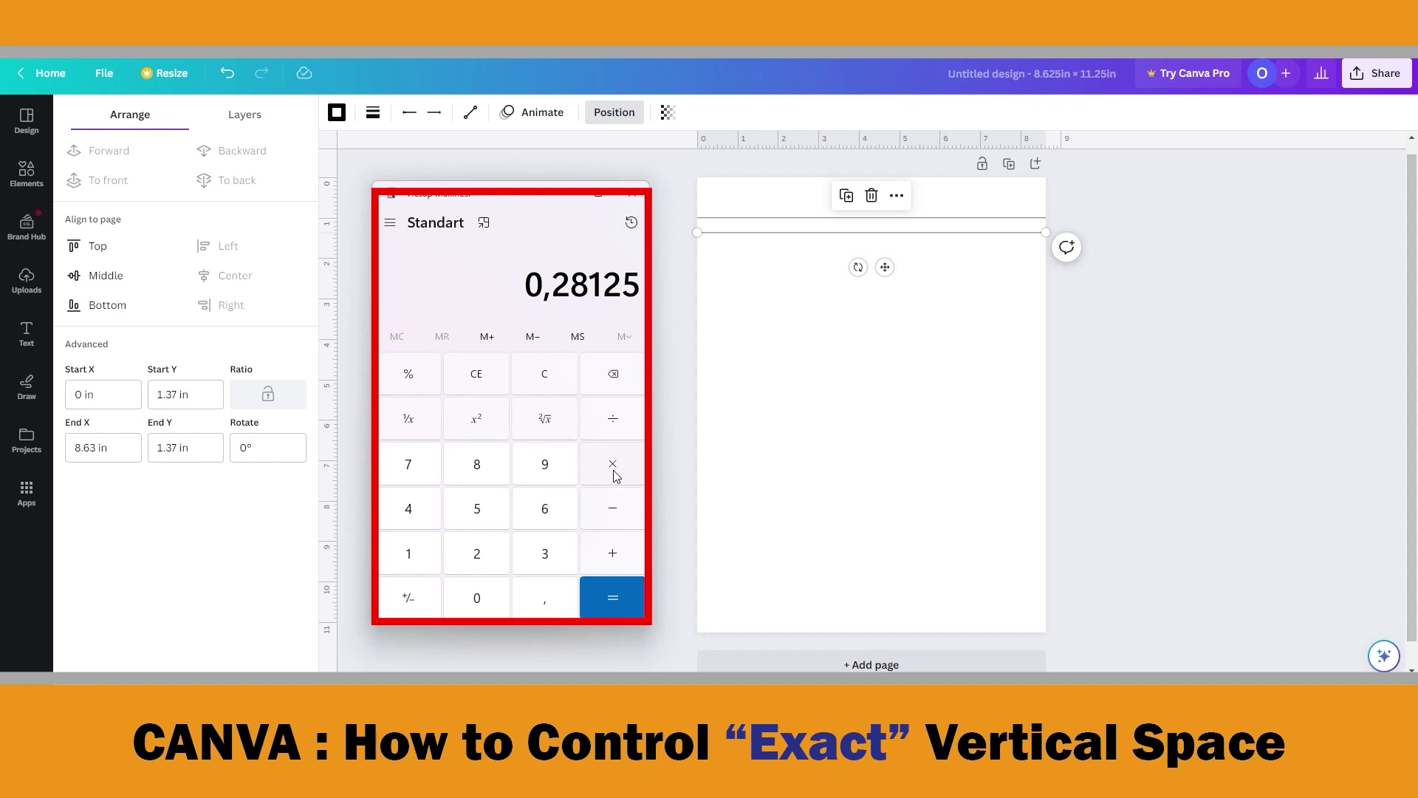
{"action": "left_click", "coordinate": [615, 475]}
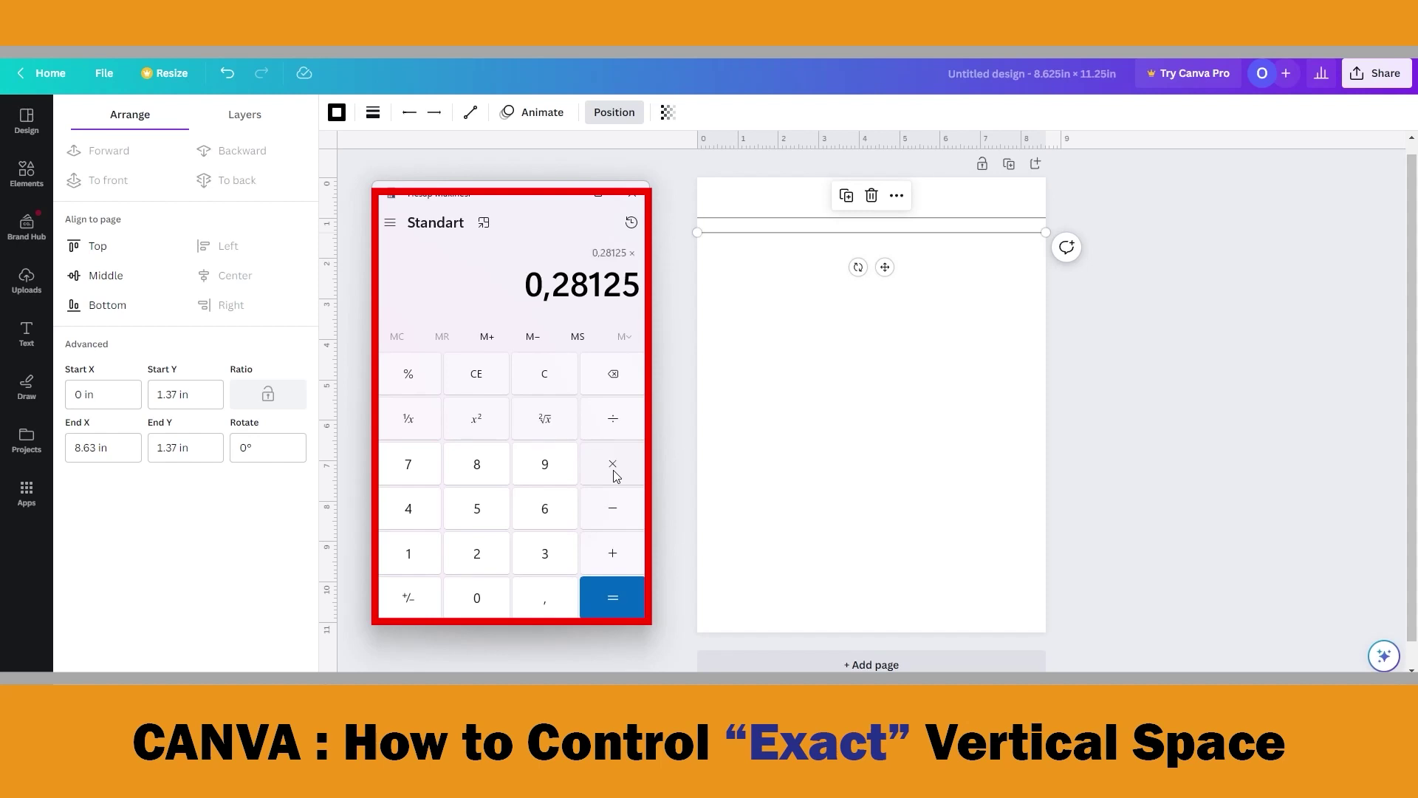
{"action": "left_click", "coordinate": [544, 560]}
{"action": "left_click", "coordinate": [498, 562]}
{"action": "left_click", "coordinate": [629, 606]}
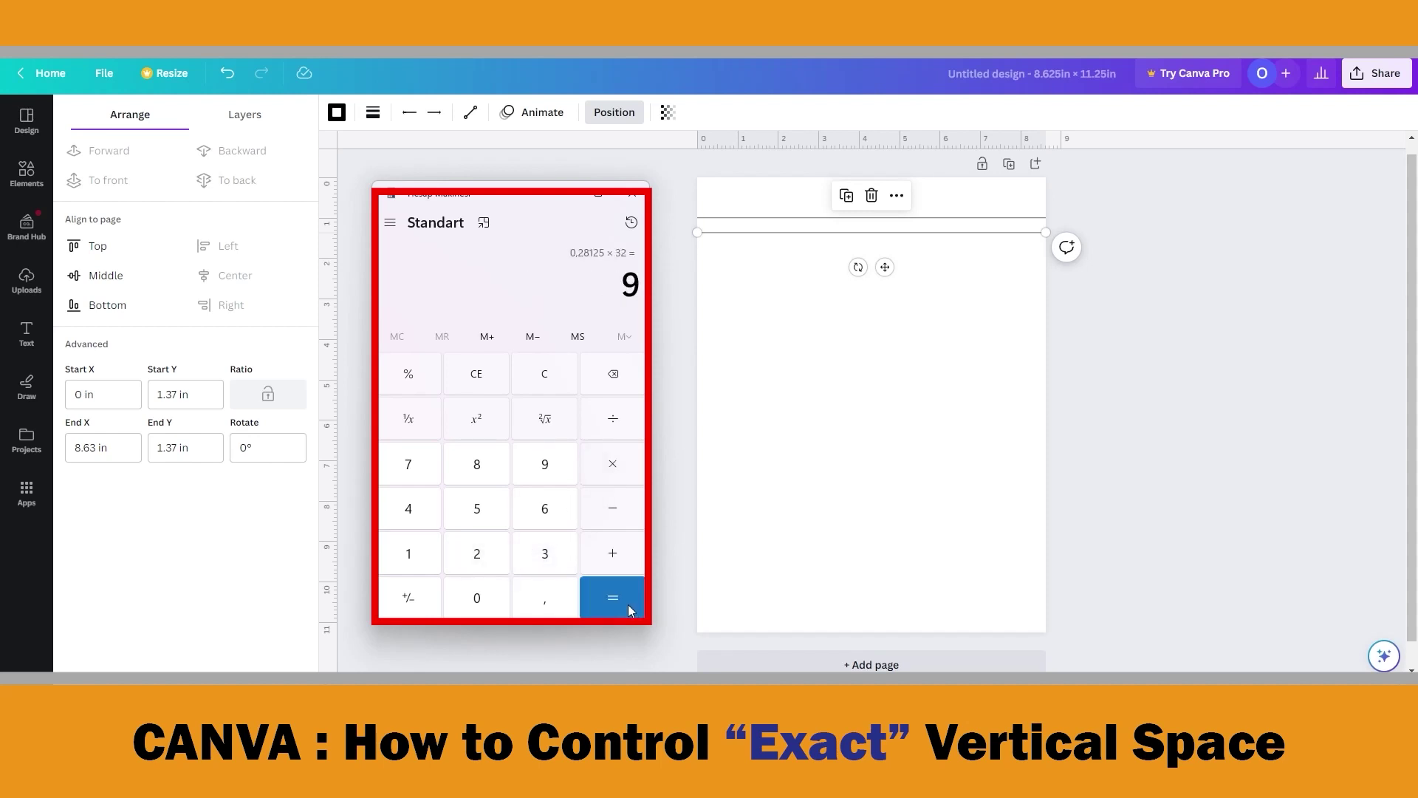
Show the copied lower line's exact coordinates, then calculate 9 + 1 = 10
{"action": "left_click", "coordinate": [651, 346]}
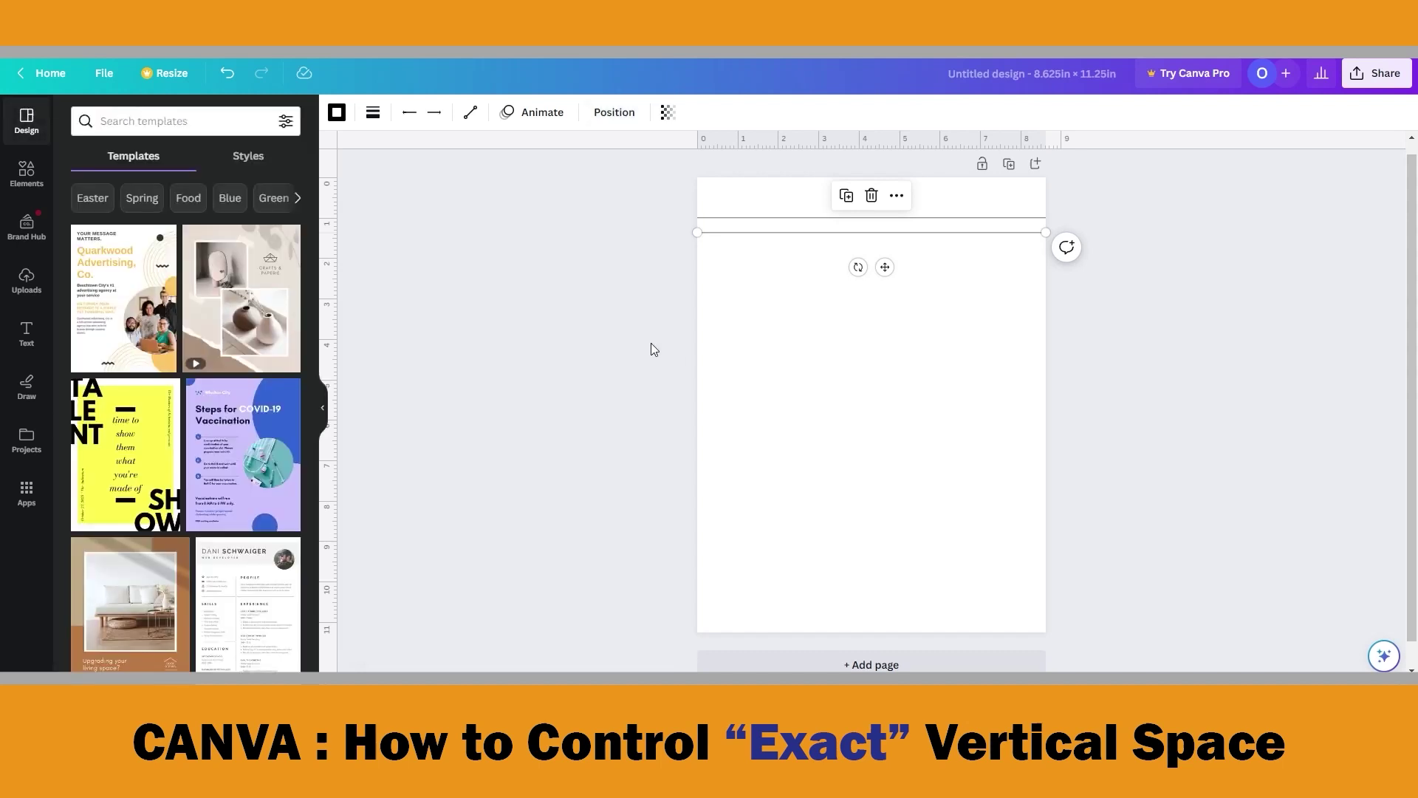
{"action": "left_click", "coordinate": [763, 225]}
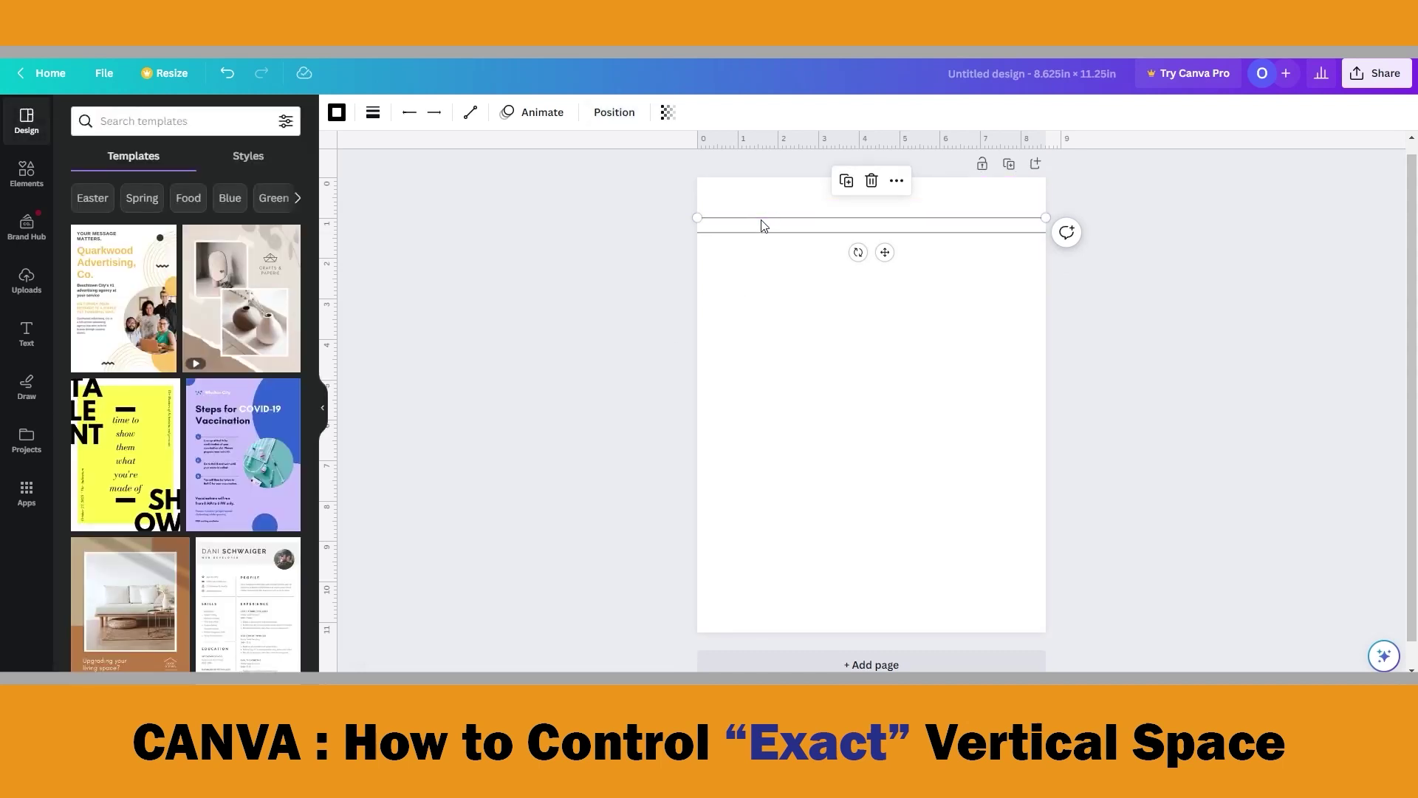
{"action": "left_click", "coordinate": [771, 235]}
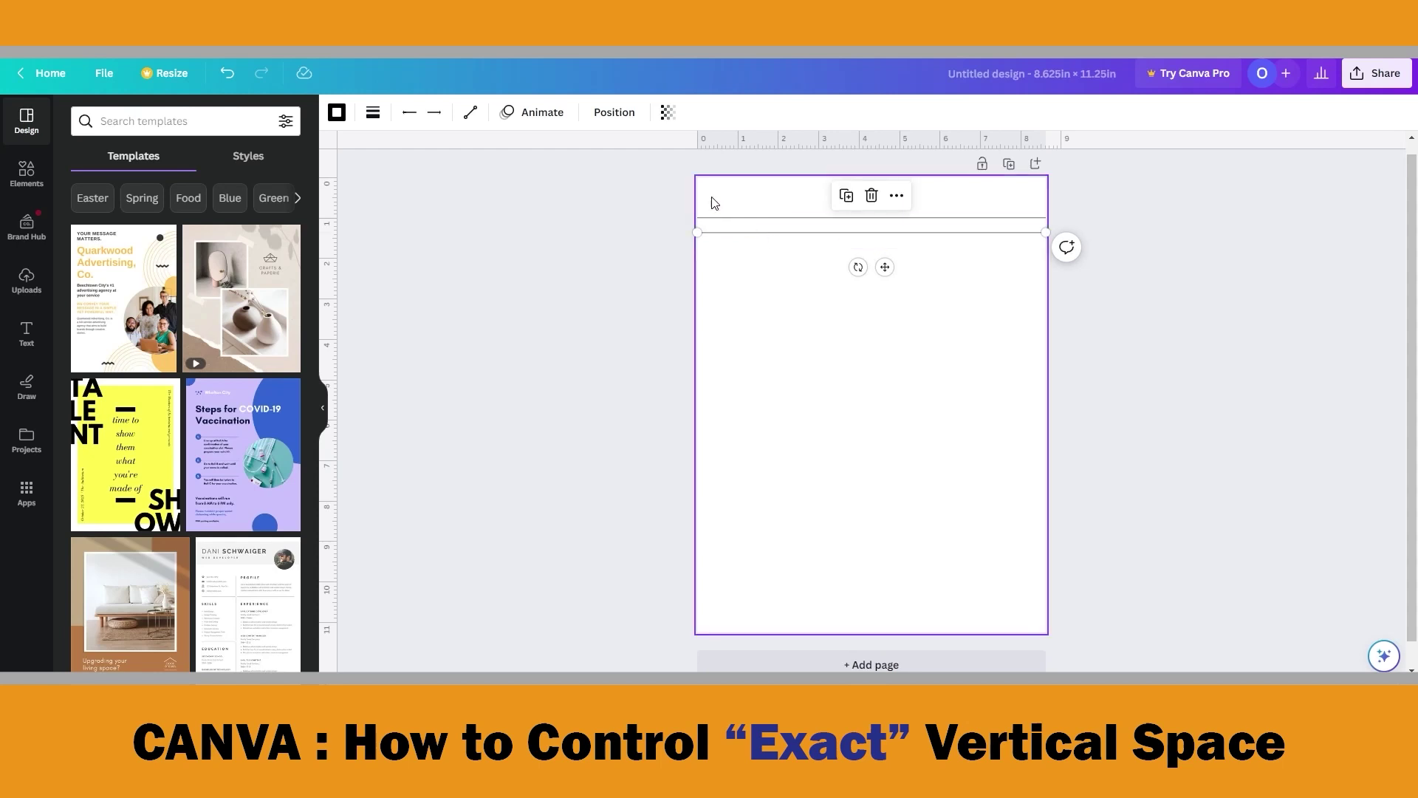
{"action": "left_click", "coordinate": [615, 112]}
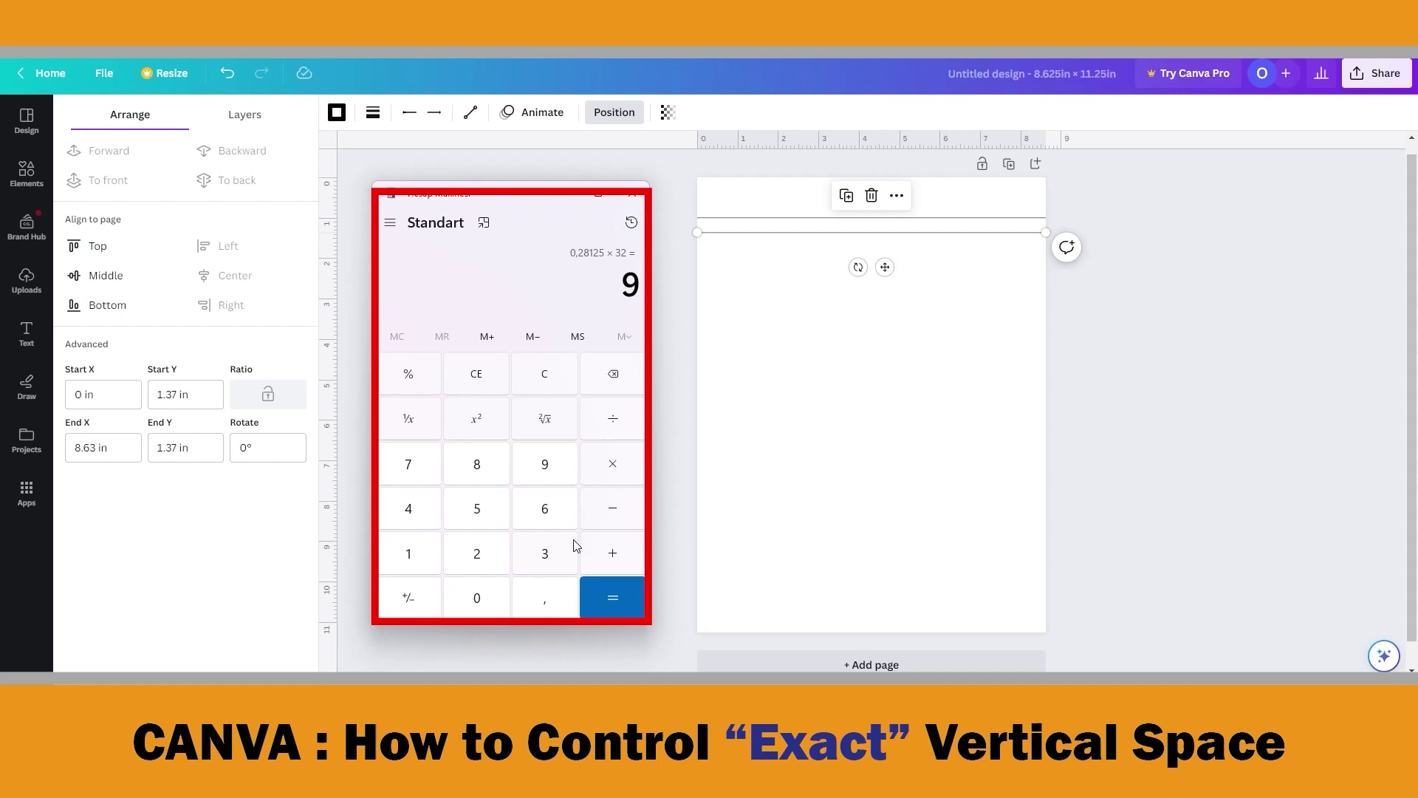
{"action": "left_click", "coordinate": [615, 553]}
{"action": "left_click", "coordinate": [421, 562]}
{"action": "left_click", "coordinate": [603, 596]}
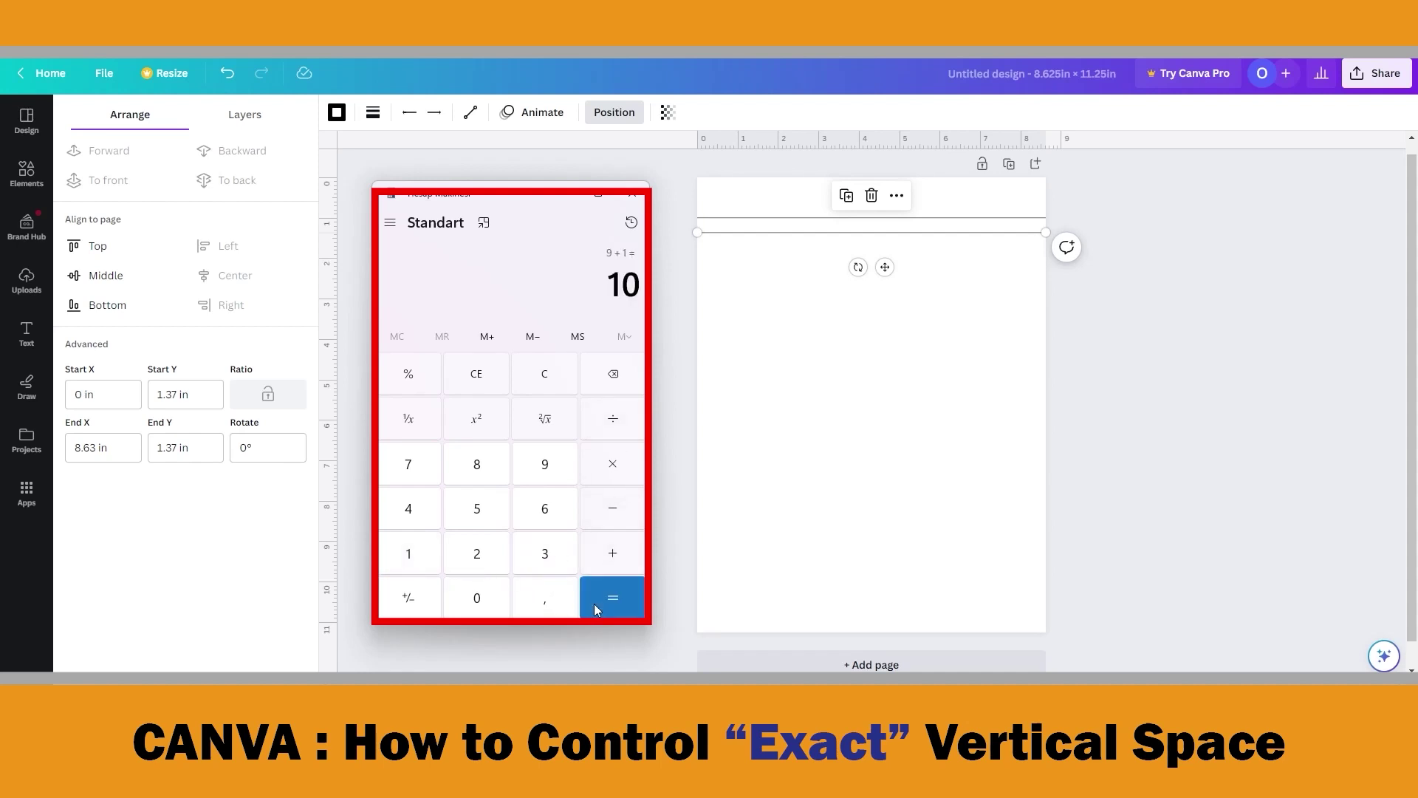
Move the copied line to 10 in by setting its Start Y and End Y to 10 in
{"action": "left_click", "coordinate": [197, 396]}
{"action": "double_click", "coordinate": [164, 397]}
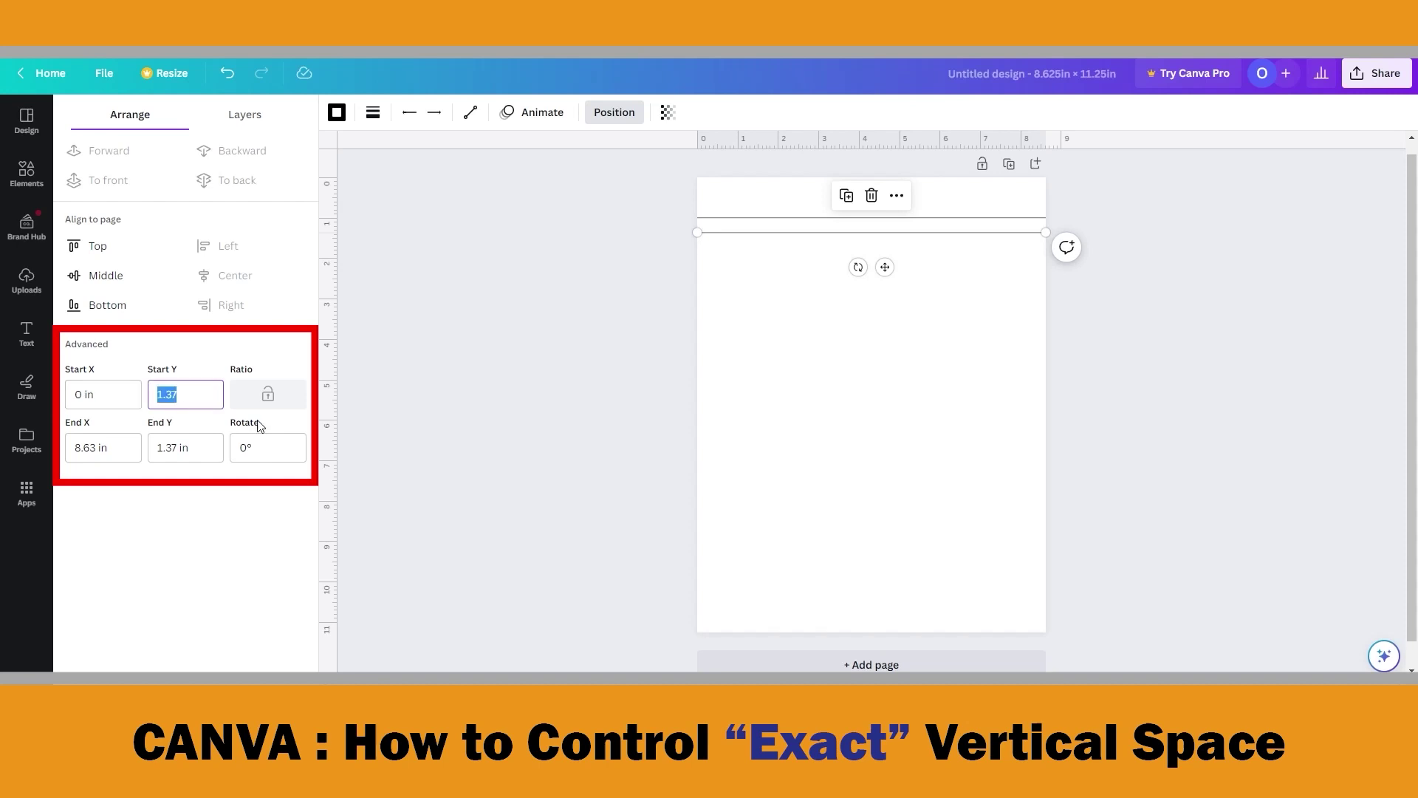
{"action": "type", "text": "10"}
{"action": "key", "text": "Return"}
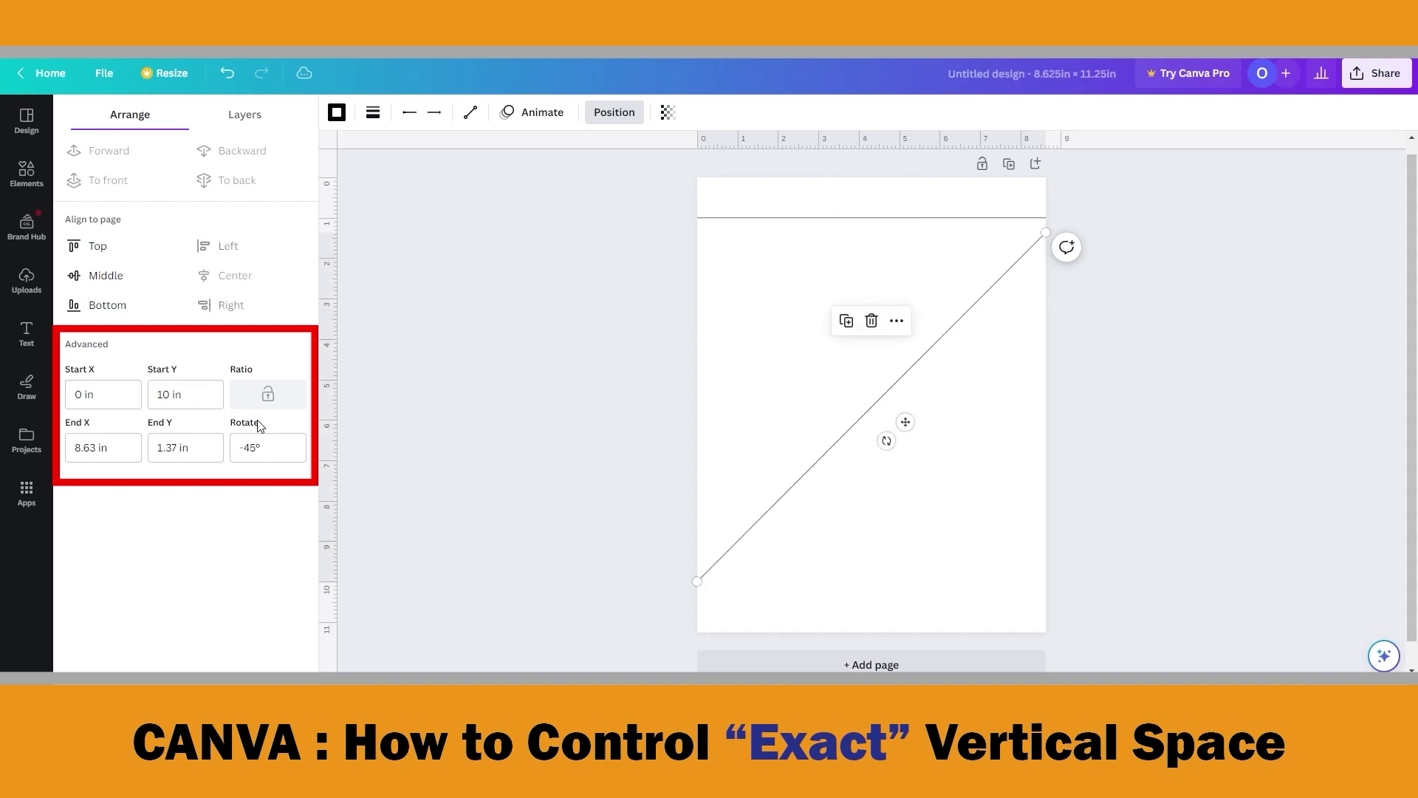
{"action": "left_click", "coordinate": [190, 446]}
{"action": "left_click_drag", "start_coordinate": [190, 447], "coordinate": [150, 453]}
{"action": "type", "text": "10"}
{"action": "key", "text": "Return"}
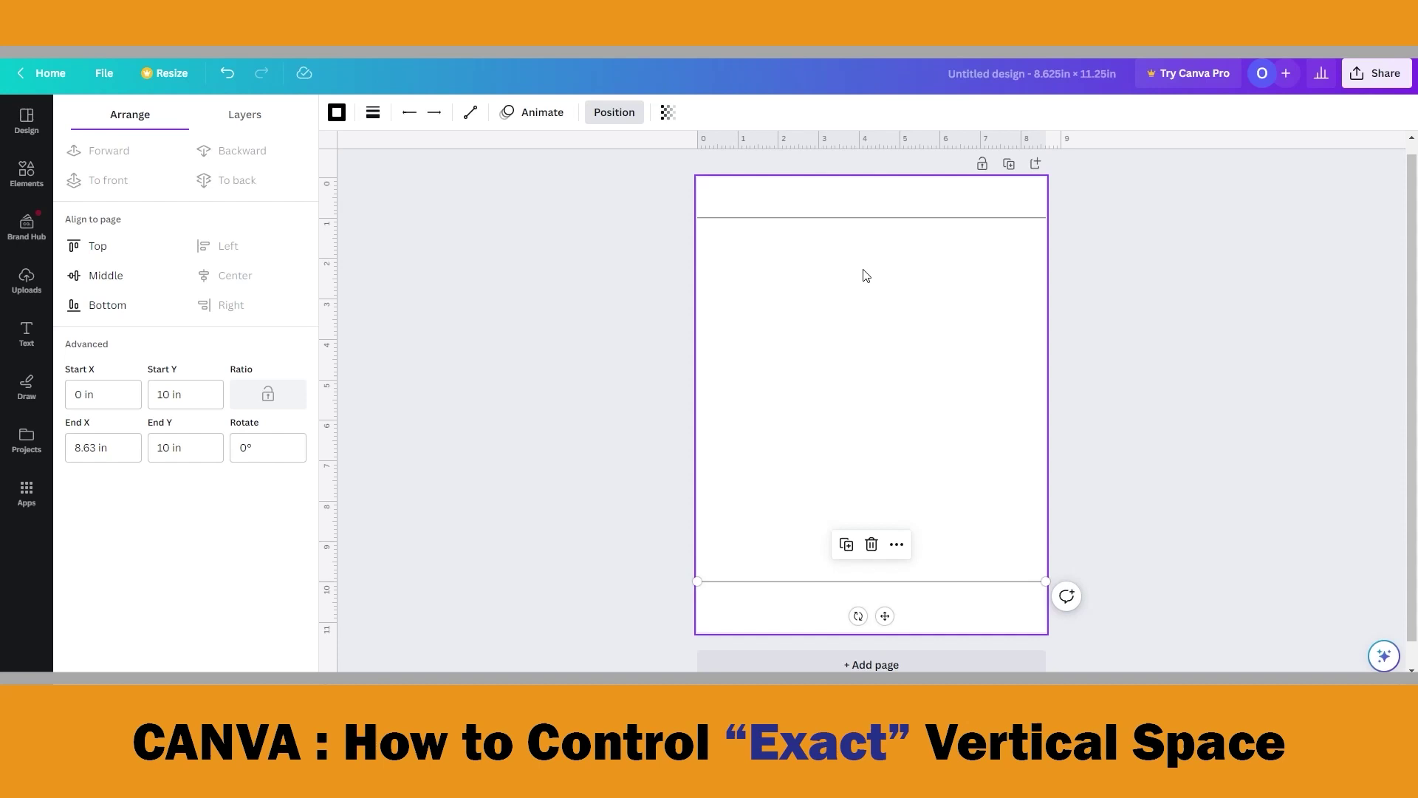
Select the top ruled line and duplicate it three times with Ctrl+D into a cascading stack
{"action": "left_click", "coordinate": [898, 262]}
{"action": "left_click_drag", "start_coordinate": [897, 246], "coordinate": [831, 216]}
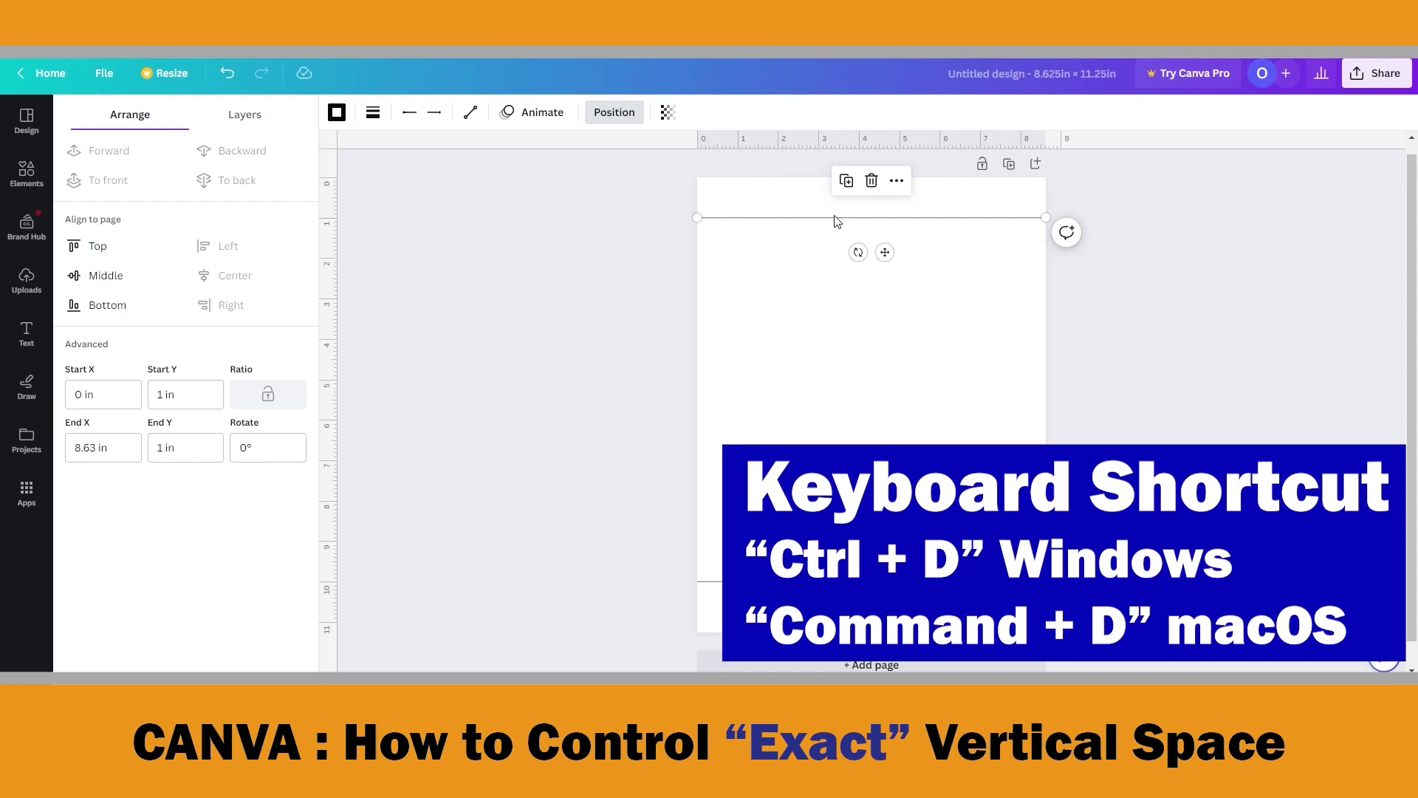
{"action": "key", "text": "ctrl+d"}
{"action": "key", "text": "ctrl+d"}
{"action": "key", "text": "ctrl+d"}
{"action": "key", "text": "ctrl+d"}
{"action": "key", "text": "ctrl+d"}
{"action": "key", "text": "ctrl+d"}
{"action": "key", "text": "ctrl+d"}
{"action": "key", "text": "ctrl+d"}
{"action": "key", "text": "ctrl+d"}
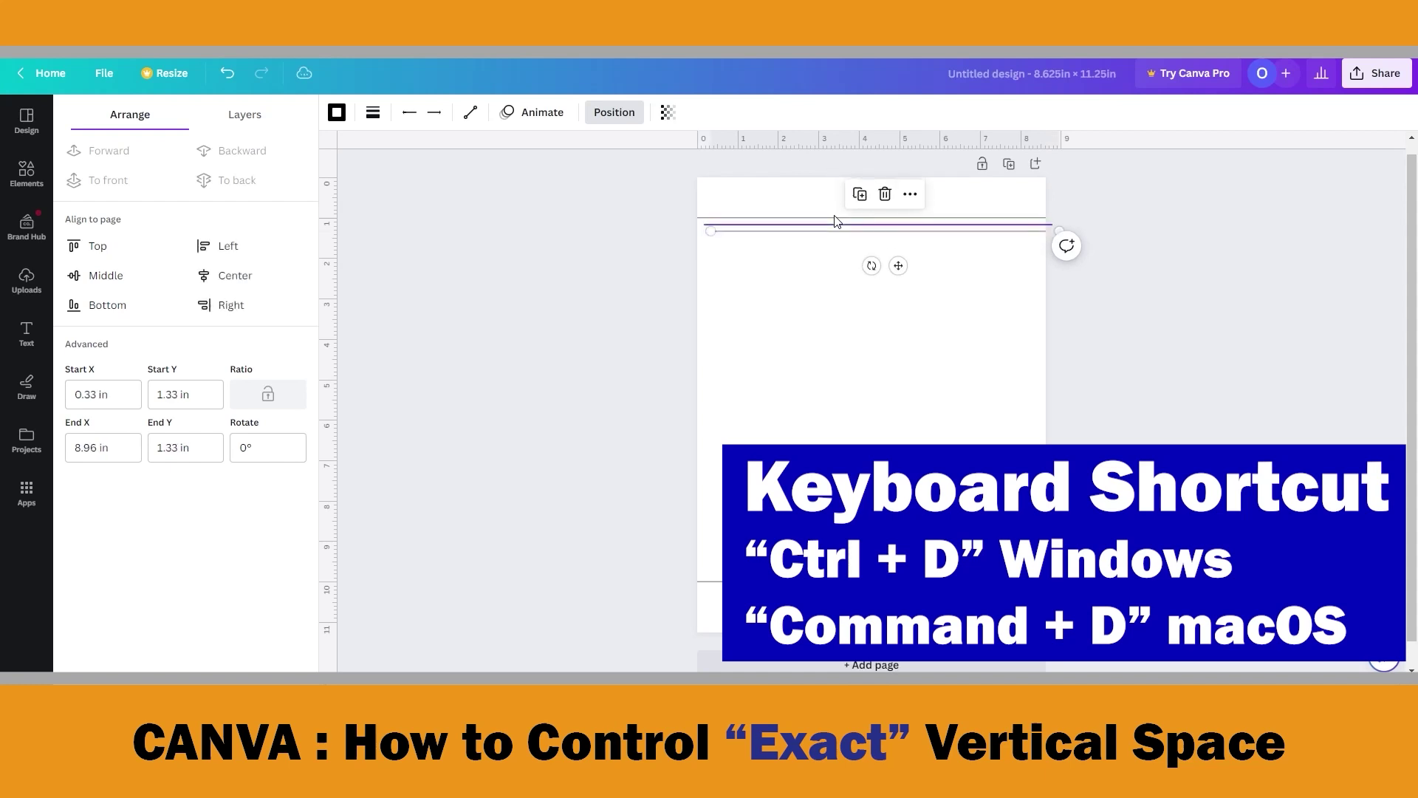
{"action": "key", "text": "ctrl+d"}
{"action": "key", "text": "ctrl+d"}
{"action": "key", "text": "ctrl+d"}
{"action": "key", "text": "ctrl+d"}
{"action": "key", "text": "ctrl+d"}
{"action": "key", "text": "ctrl+d"}
{"action": "key", "text": "ctrl+d"}
{"action": "key", "text": "ctrl+d"}
{"action": "key", "text": "ctrl+d"}
{"action": "key", "text": "ctrl+d"}
{"action": "key", "text": "ctrl+d"}
{"action": "key", "text": "ctrl+d"}
{"action": "key", "text": "ctrl+d"}
{"action": "key", "text": "ctrl+d"}
{"action": "key", "text": "ctrl+d"}
{"action": "key", "text": "ctrl+d"}
{"action": "key", "text": "ctrl+d"}
{"action": "key", "text": "ctrl+d"}
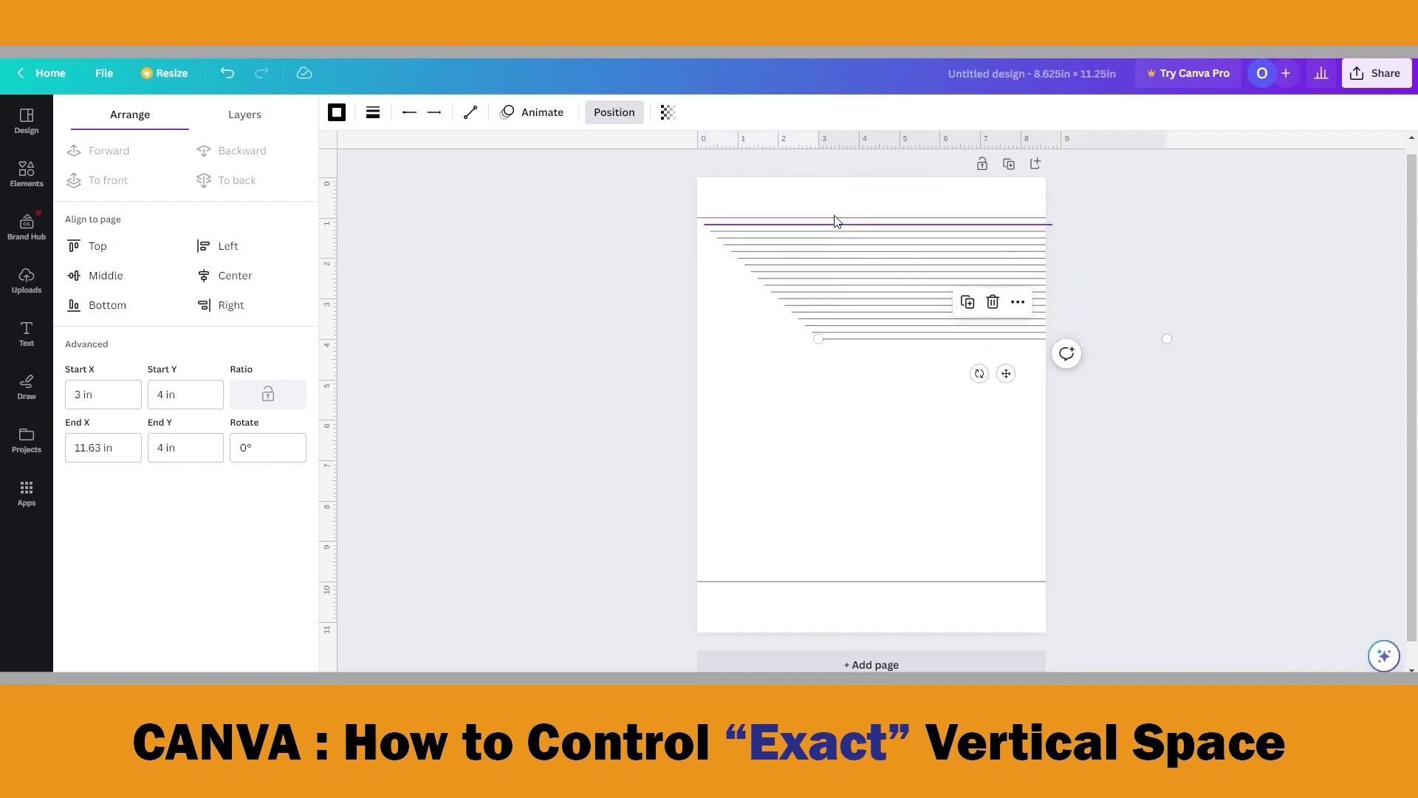
{"action": "key", "text": "ctrl+d"}
{"action": "key", "text": "ctrl+d"}
{"action": "key", "text": "ctrl+d"}
{"action": "key", "text": "ctrl+d"}
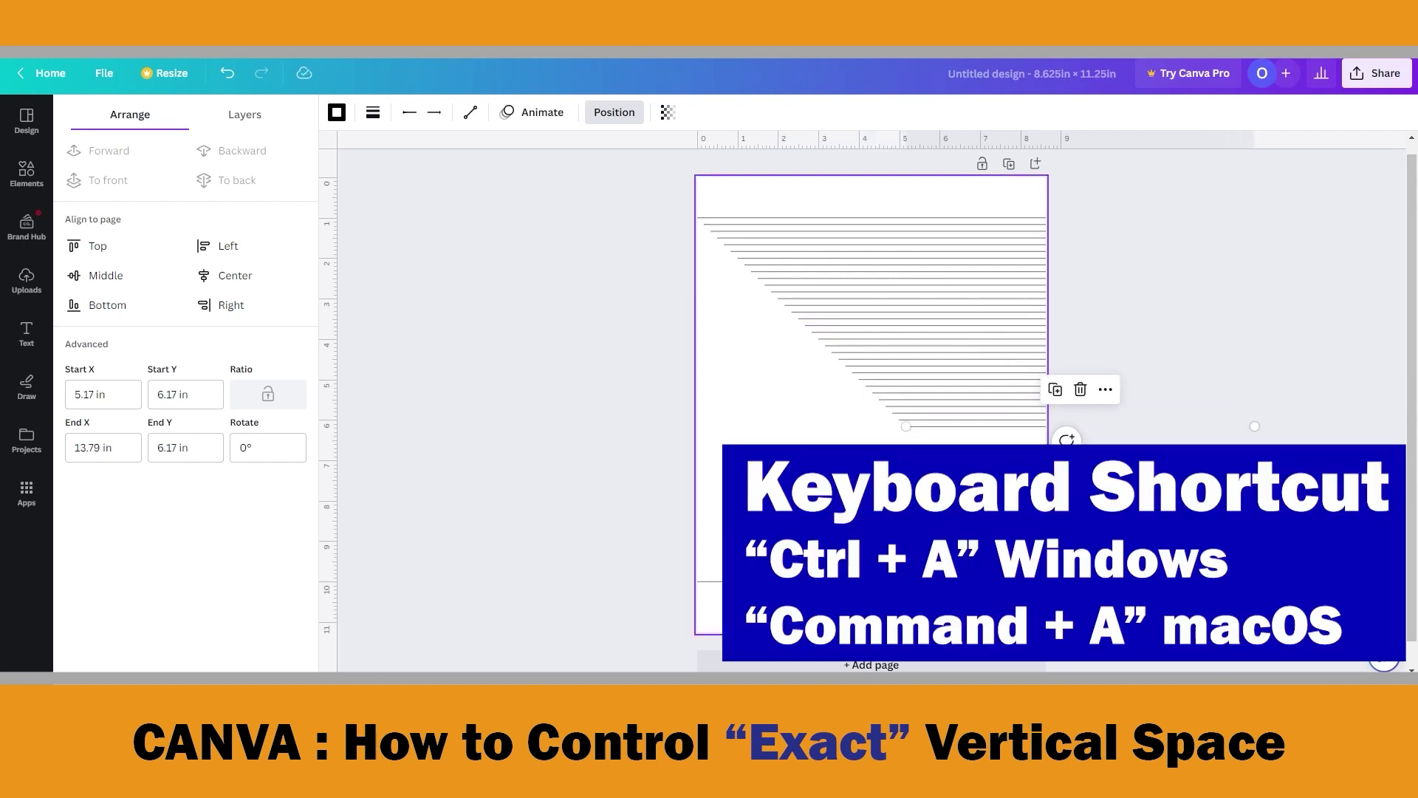
Select all lines, align them to Center and space them evenly vertically
{"action": "key", "text": "ctrl+a"}
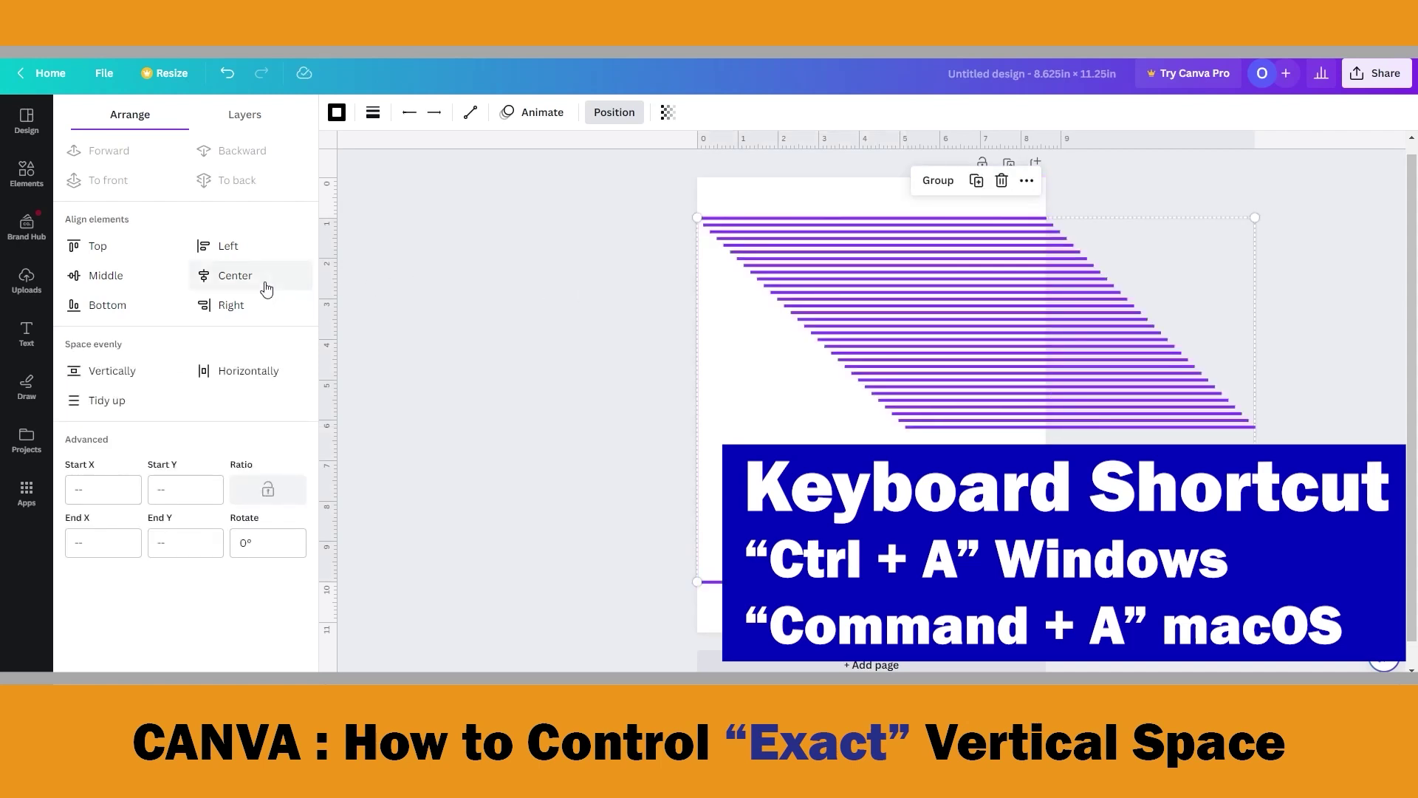
{"action": "left_click", "coordinate": [243, 284]}
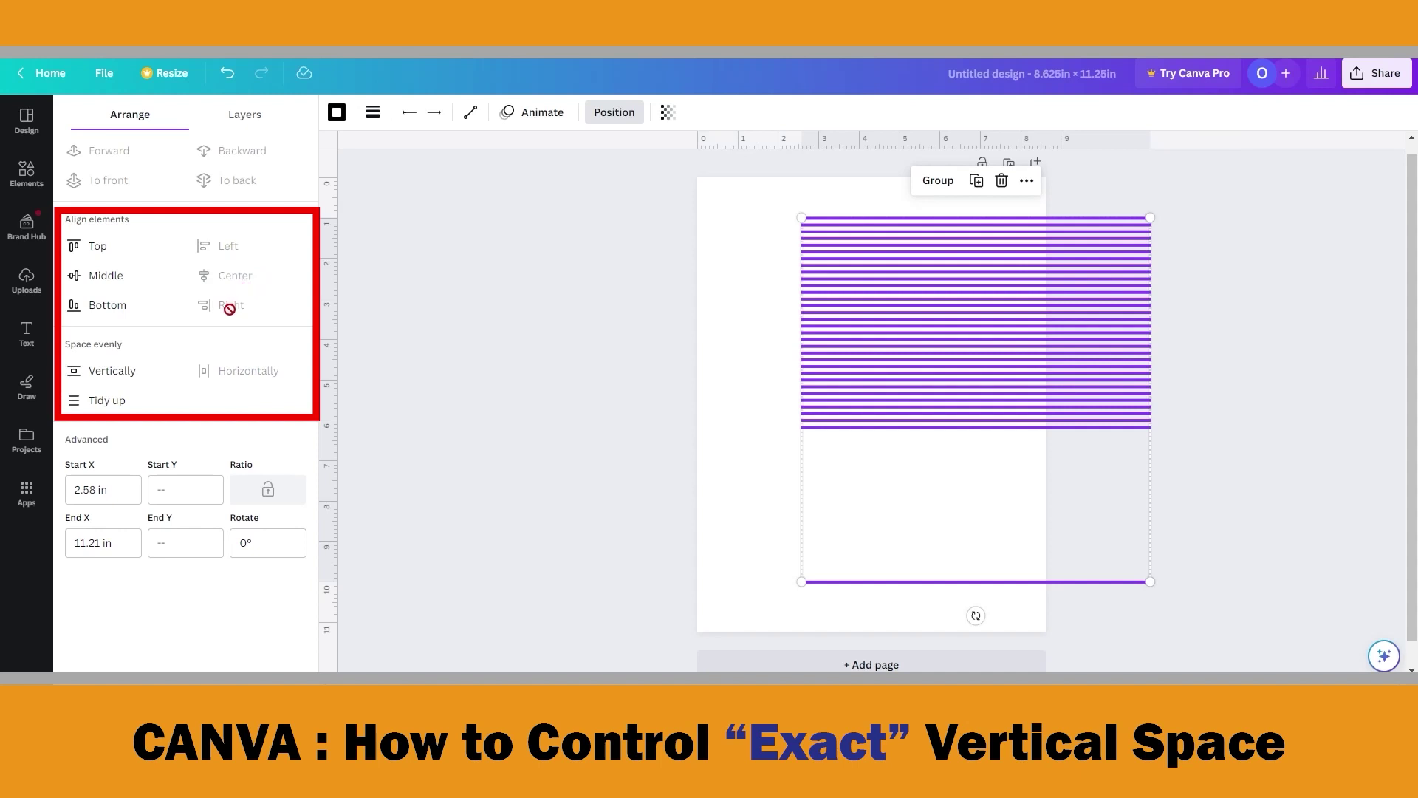
{"action": "left_click", "coordinate": [132, 376]}
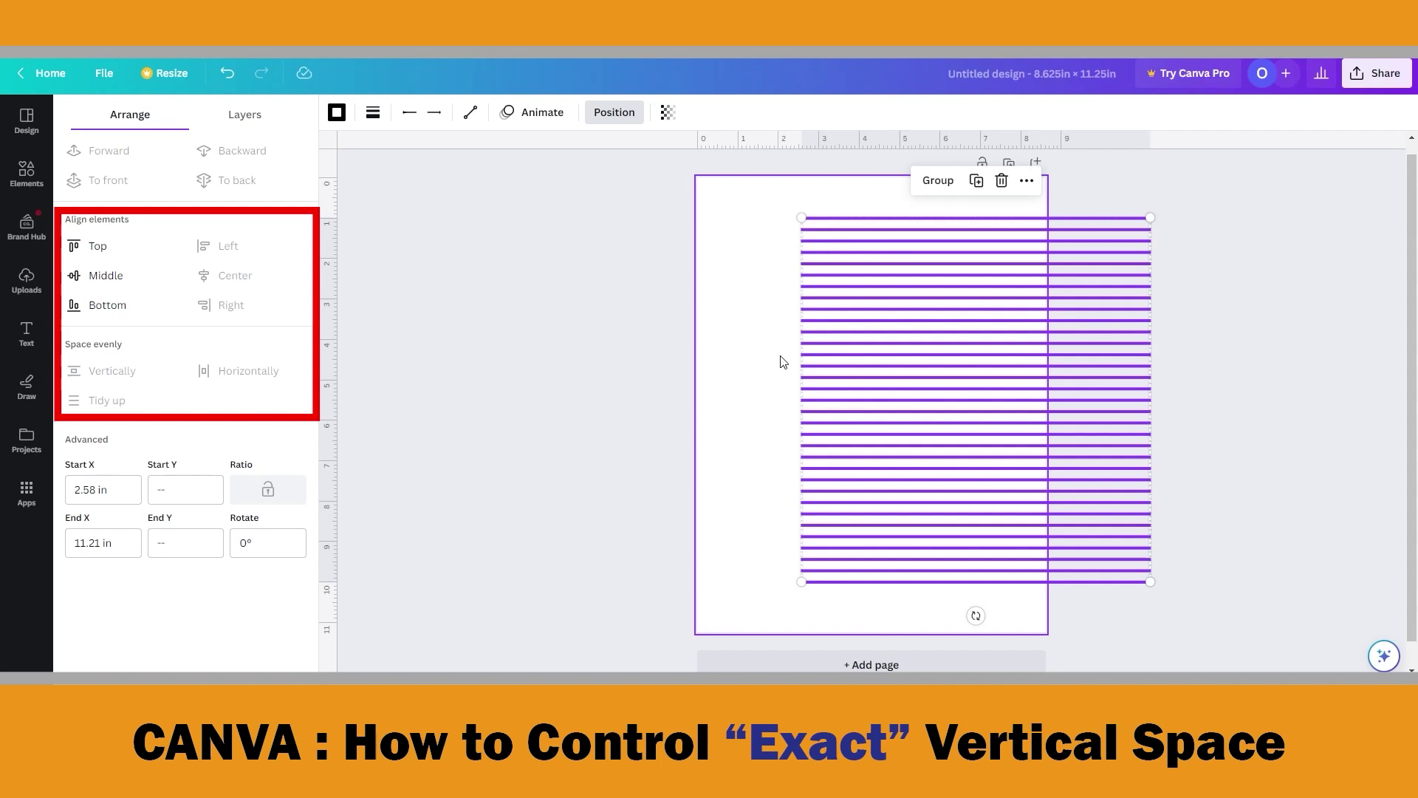
Select two neighbouring lines and check the gap between them with Alt
{"action": "left_click", "coordinate": [773, 483]}
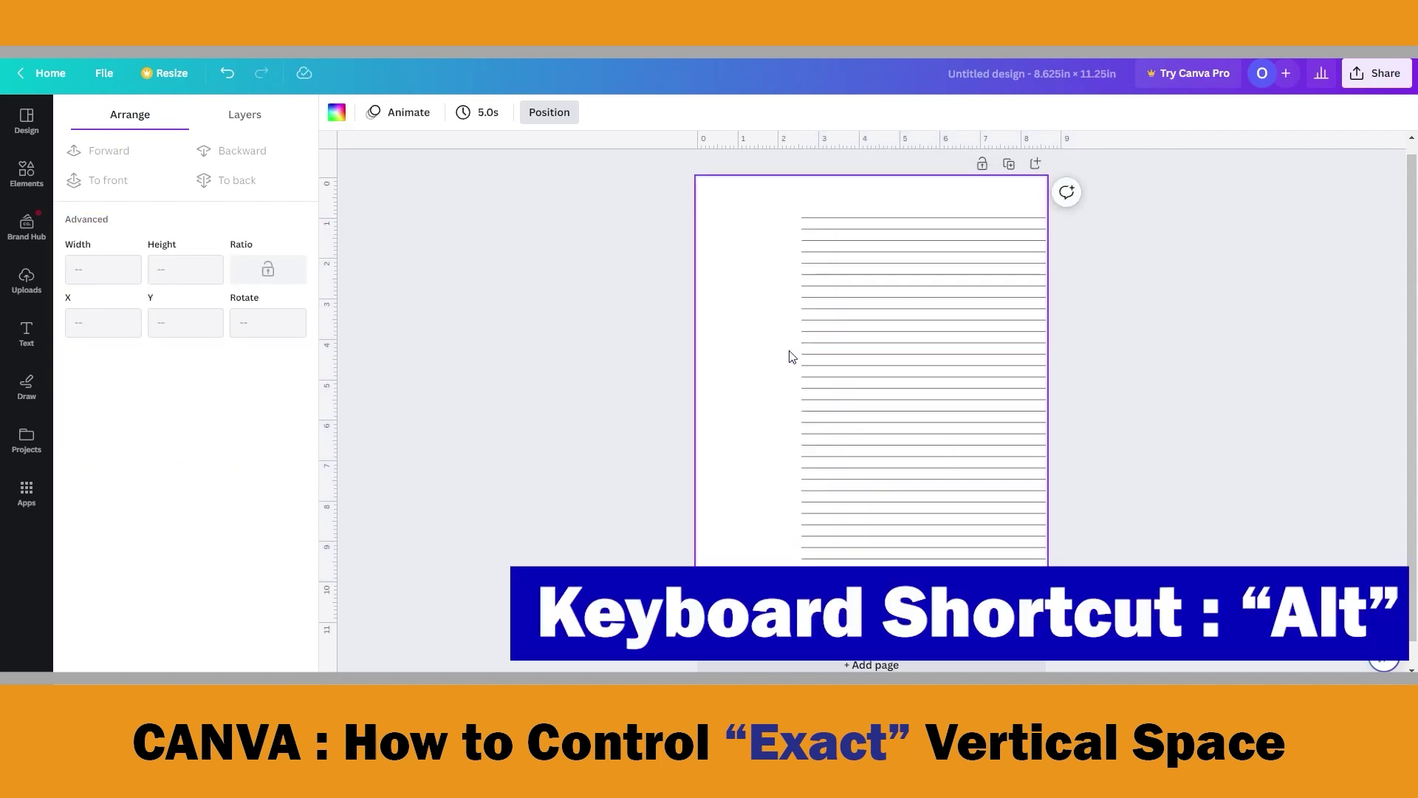
{"action": "left_click_drag", "start_coordinate": [792, 371], "coordinate": [820, 392]}
{"action": "key", "text": "alt"}
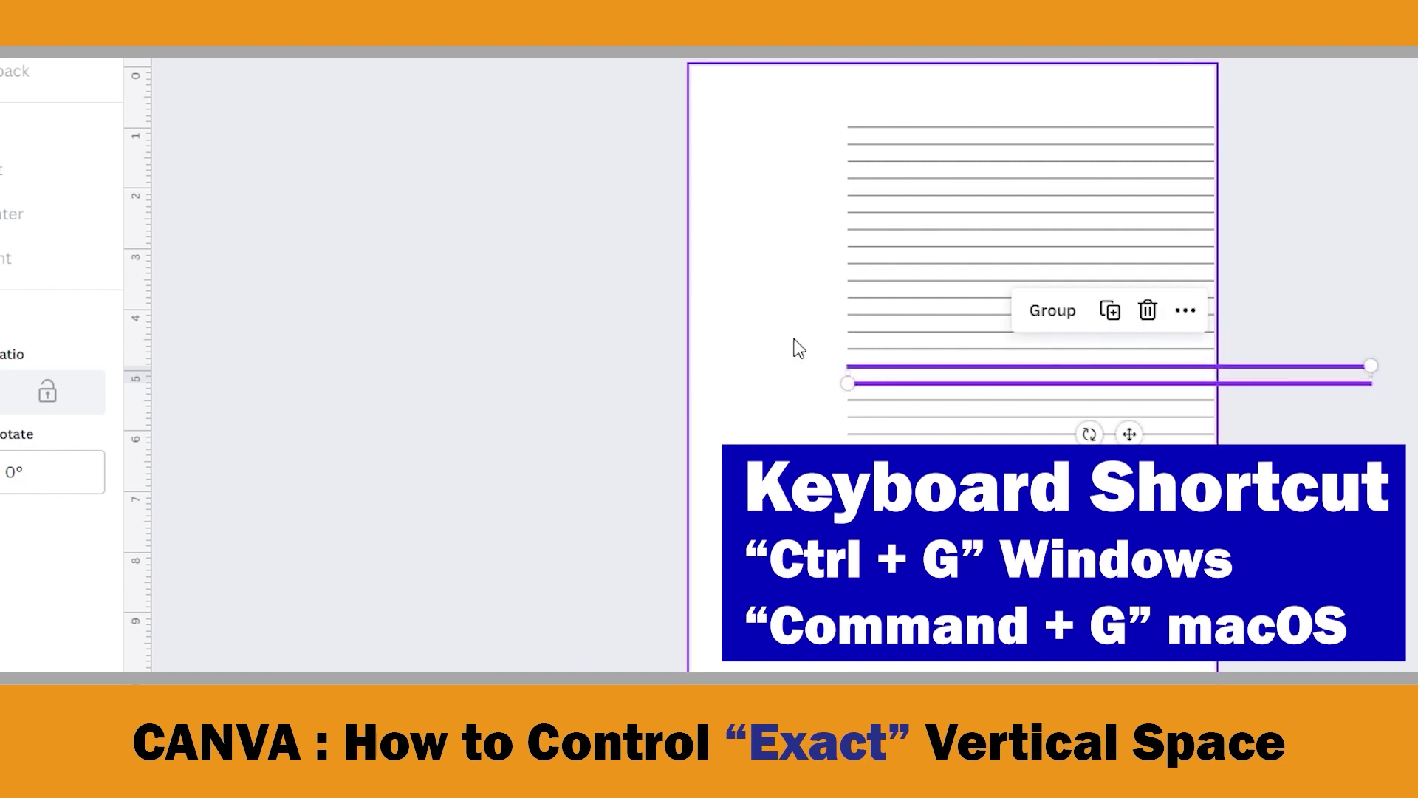
{"action": "left_click", "coordinate": [752, 322]}
Group all the ruled lines and move the group flush to the page's left edge at X 0
{"action": "key", "text": "ctrl+a"}
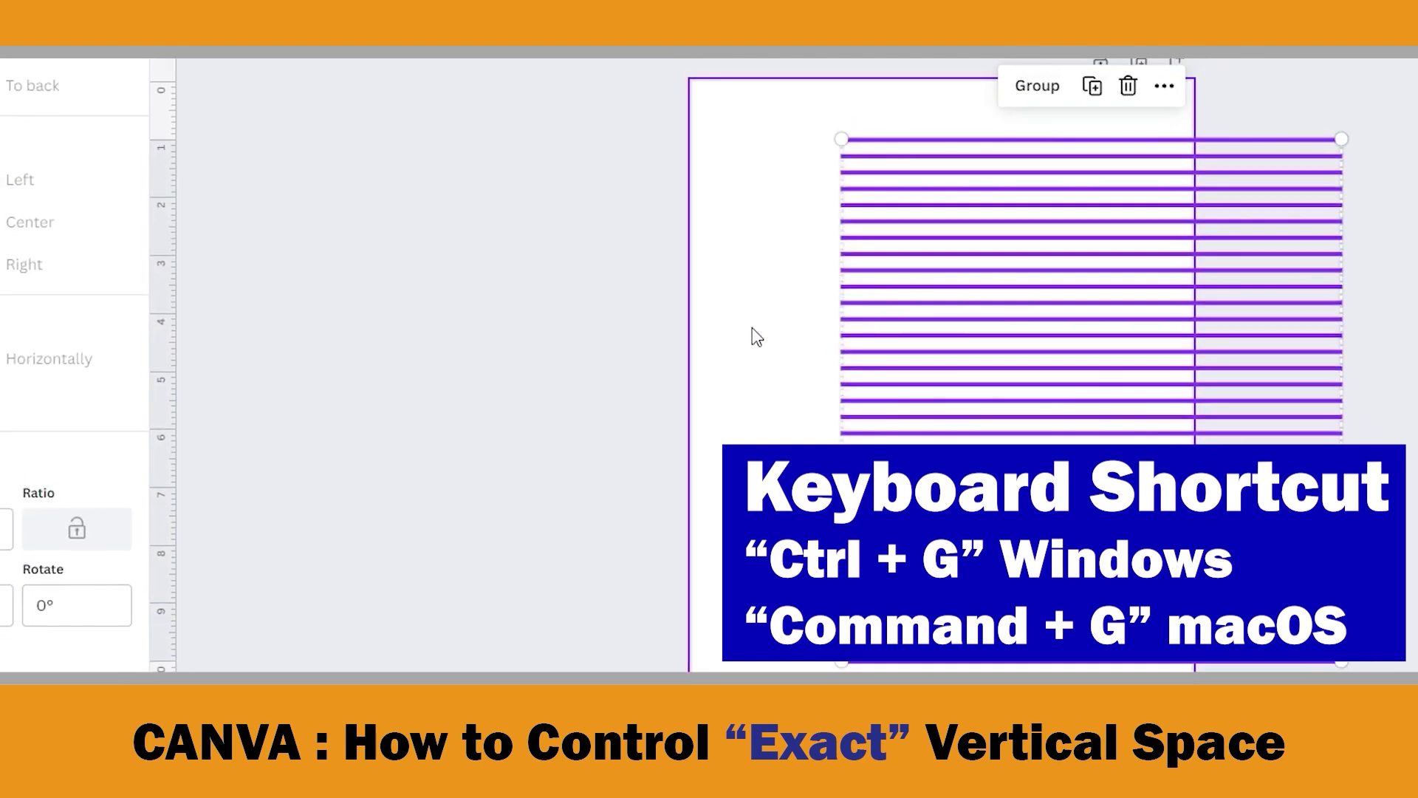
{"action": "key", "text": "ctrl+g"}
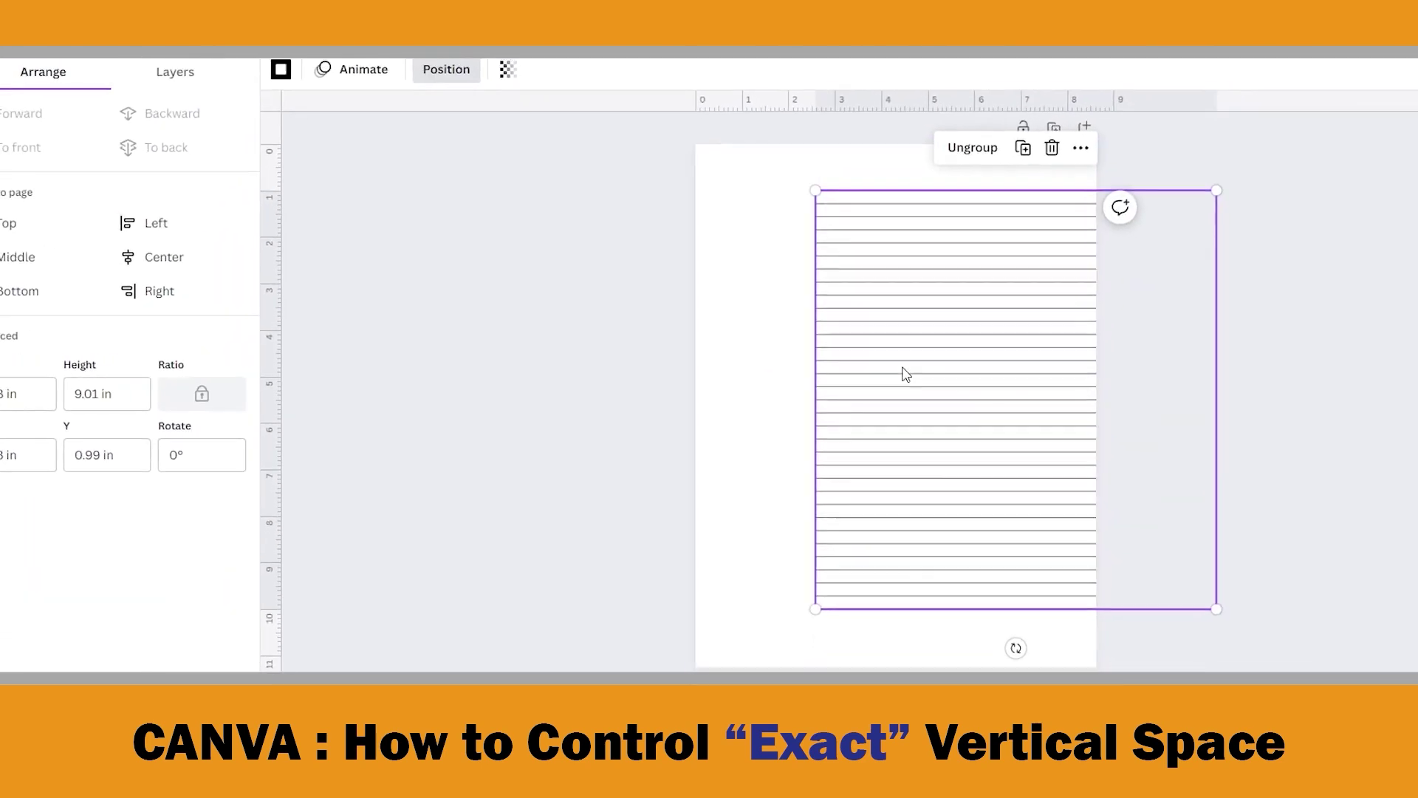
{"action": "left_click_drag", "start_coordinate": [939, 366], "coordinate": [804, 378]}
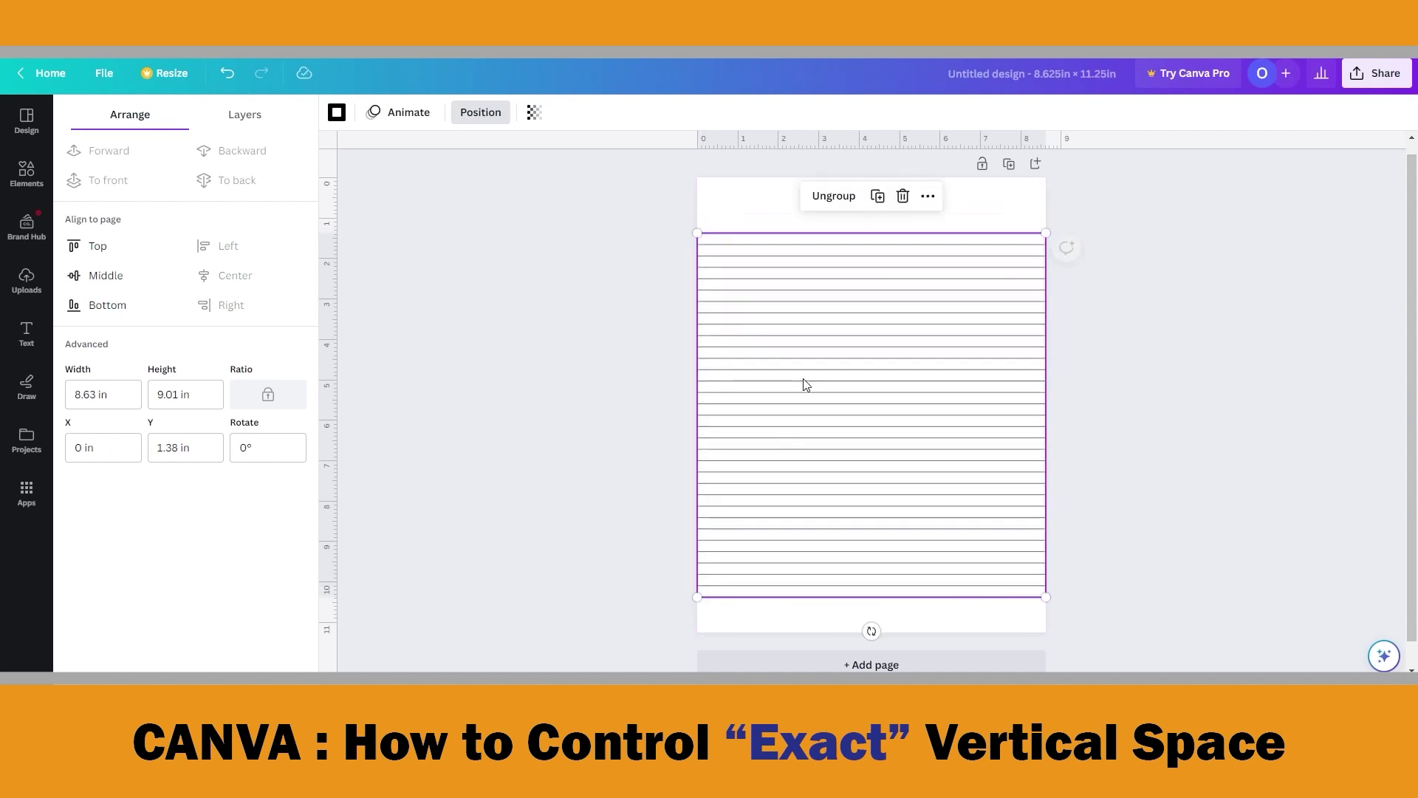
Close the arrangement settings and deselect the line group to view the finished ruled page
{"action": "left_click", "coordinate": [1097, 362]}
{"action": "left_click", "coordinate": [1083, 357]}
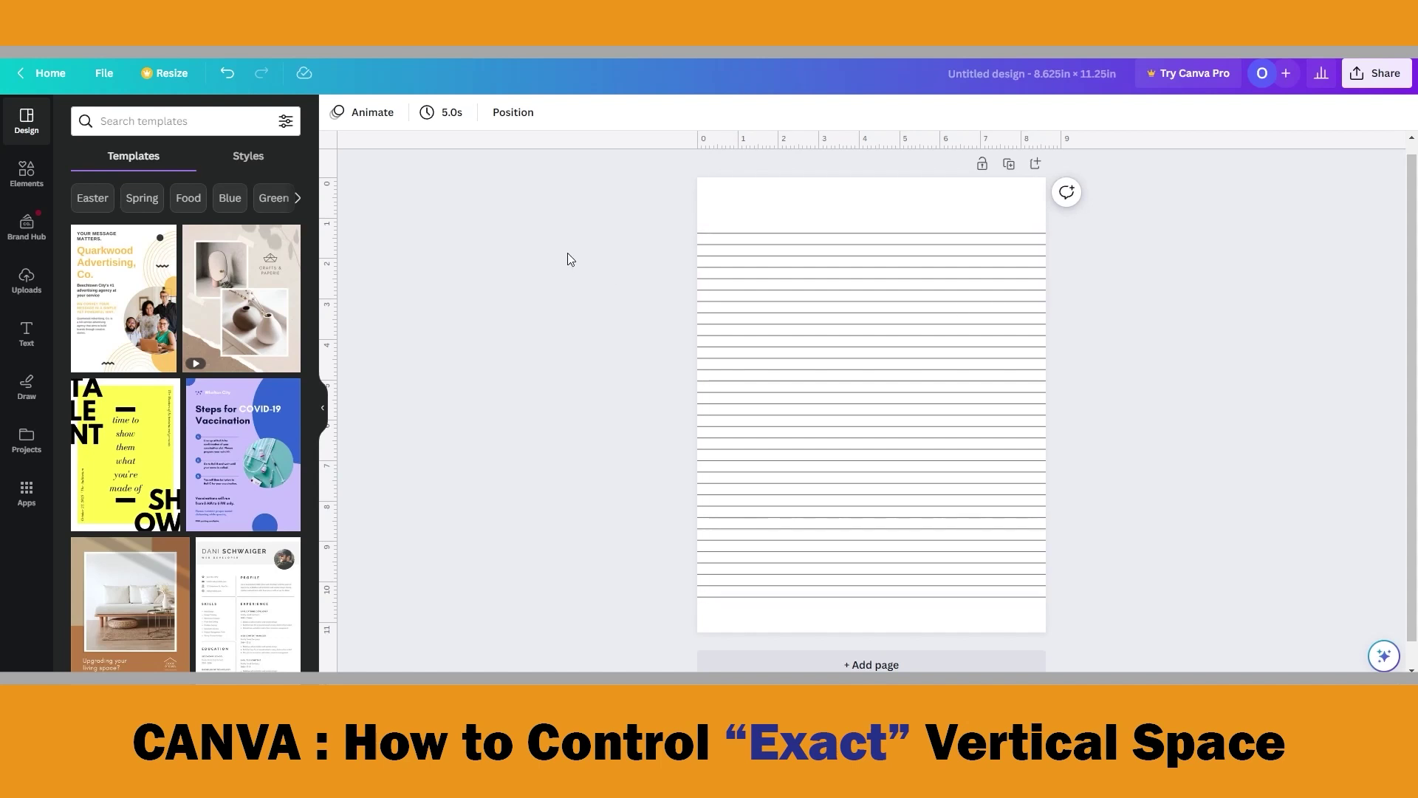
Add a new line with L, rotate it to vertical at 90° and extend its top end upward
{"action": "key", "text": "l"}
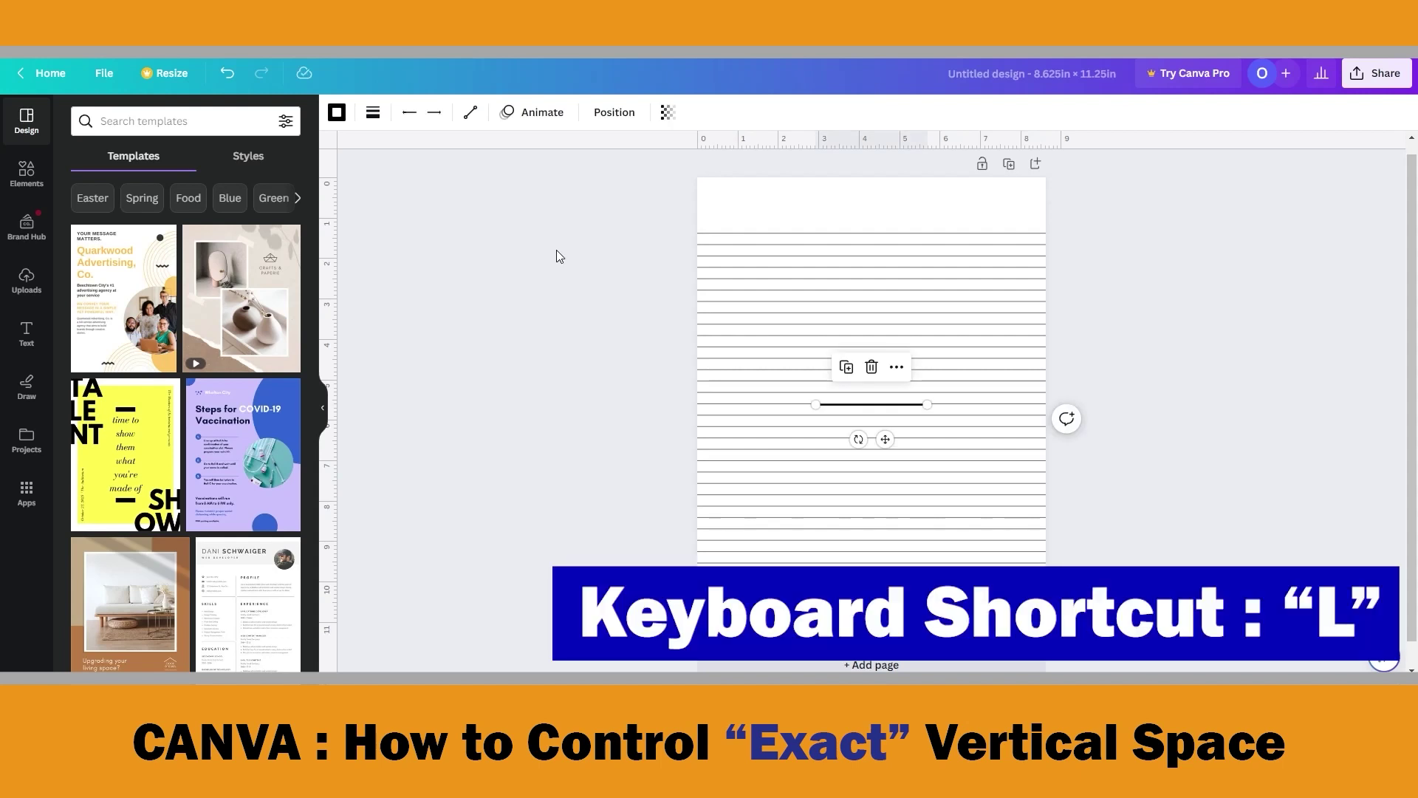
{"action": "left_click", "coordinate": [374, 114]}
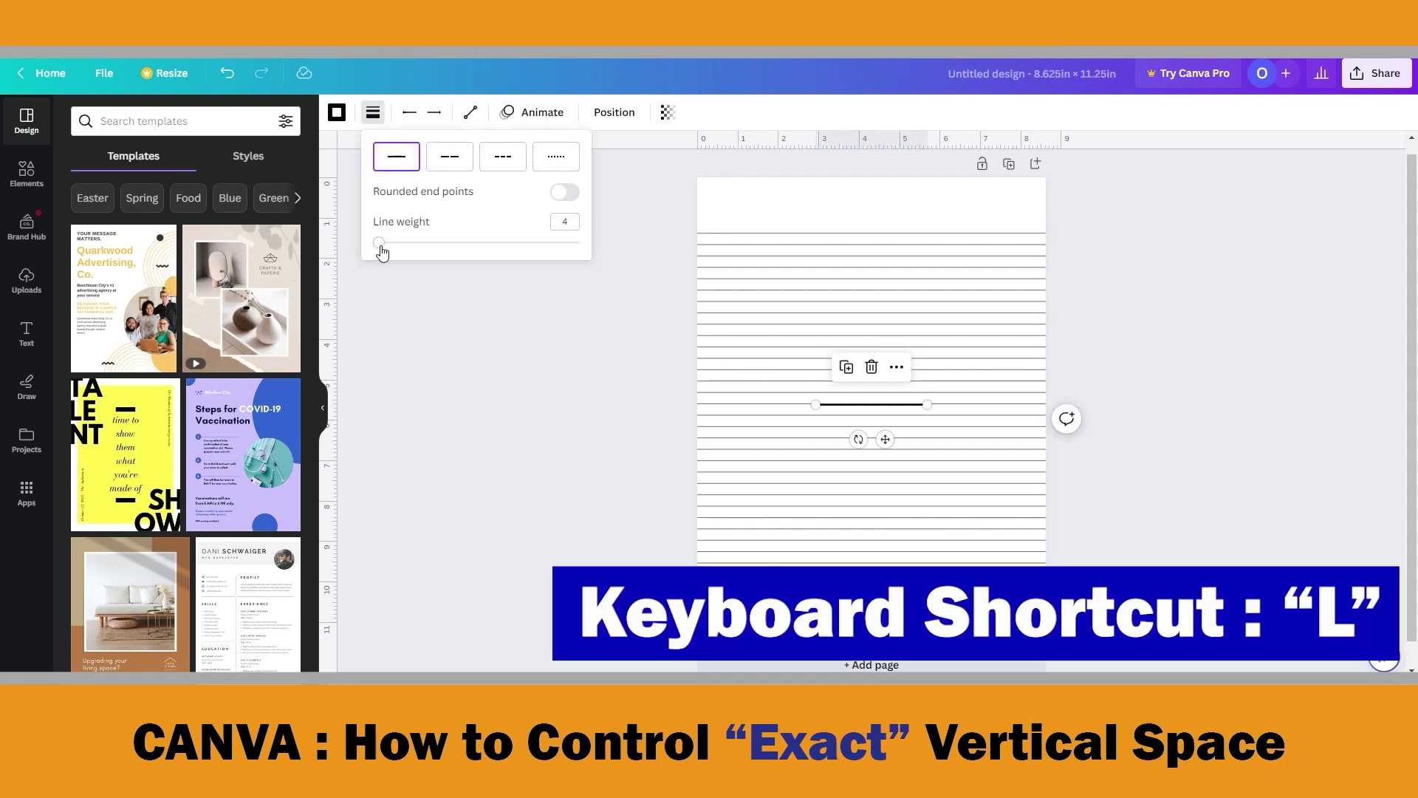
{"action": "key", "text": "Escape"}
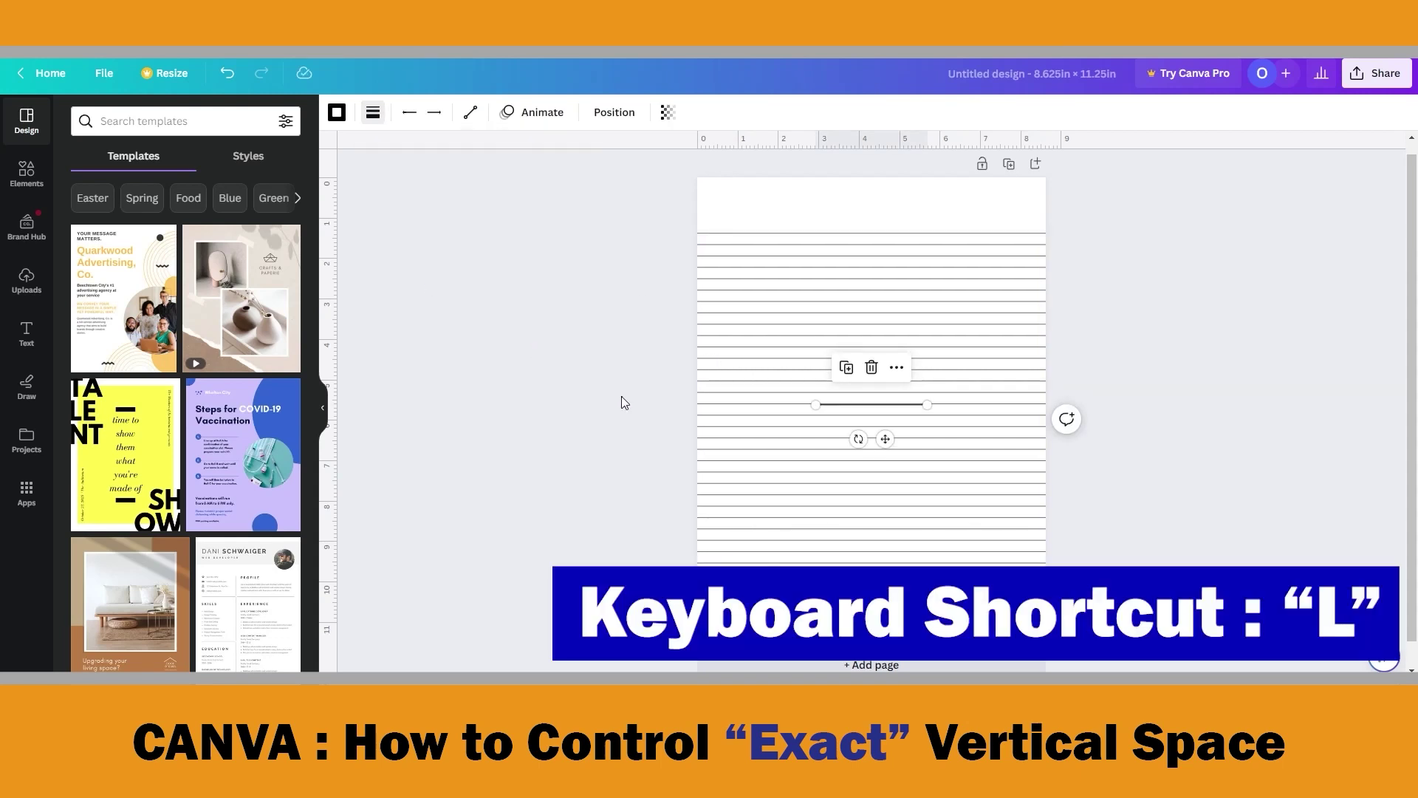
{"action": "left_click_drag", "start_coordinate": [857, 441], "coordinate": [738, 390]}
{"action": "left_click_drag", "start_coordinate": [872, 349], "coordinate": [872, 177]}
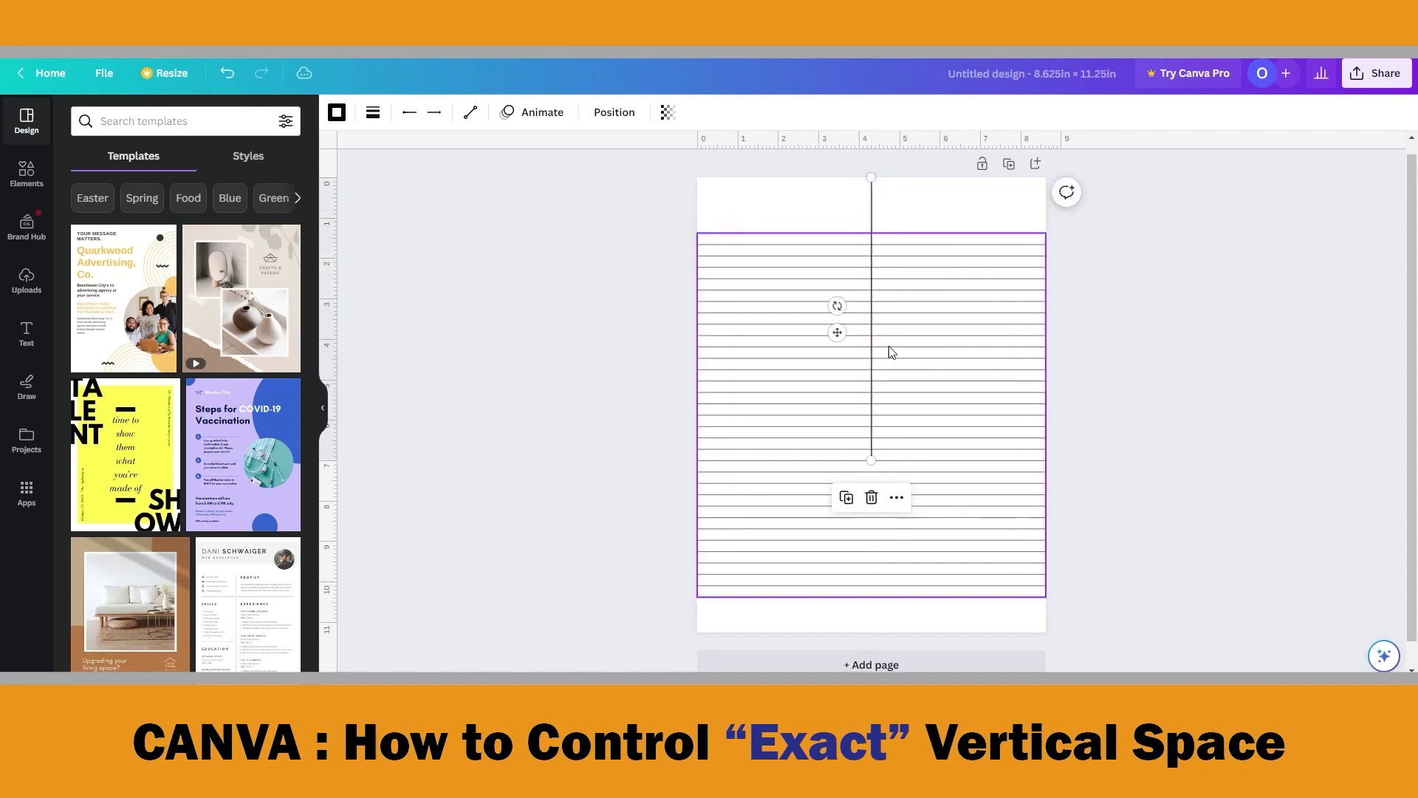
Stretch the vertical line to full page height and set its Start X and End X to 1.25 in
{"action": "left_click_drag", "start_coordinate": [872, 460], "coordinate": [872, 634]}
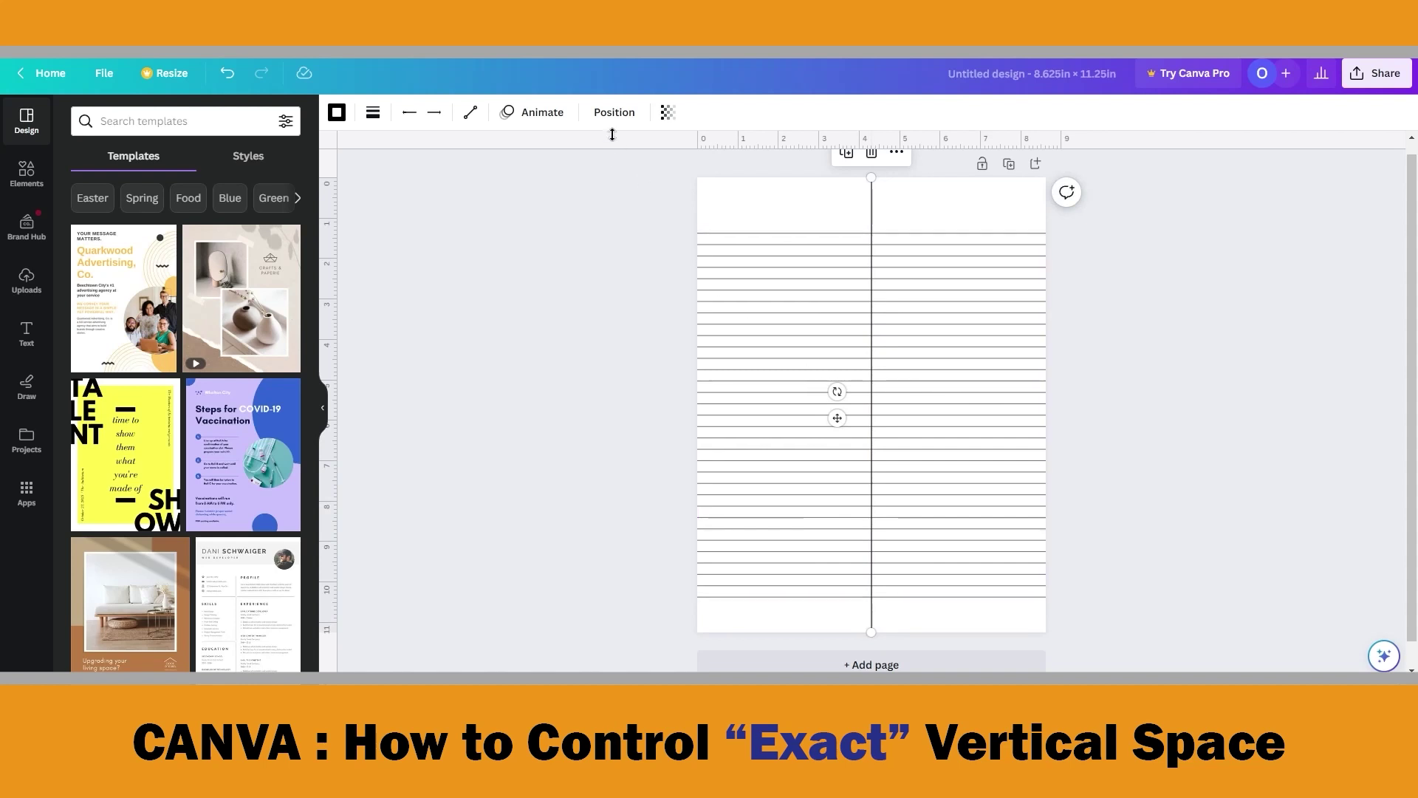
{"action": "left_click", "coordinate": [614, 113]}
{"action": "left_click", "coordinate": [114, 392]}
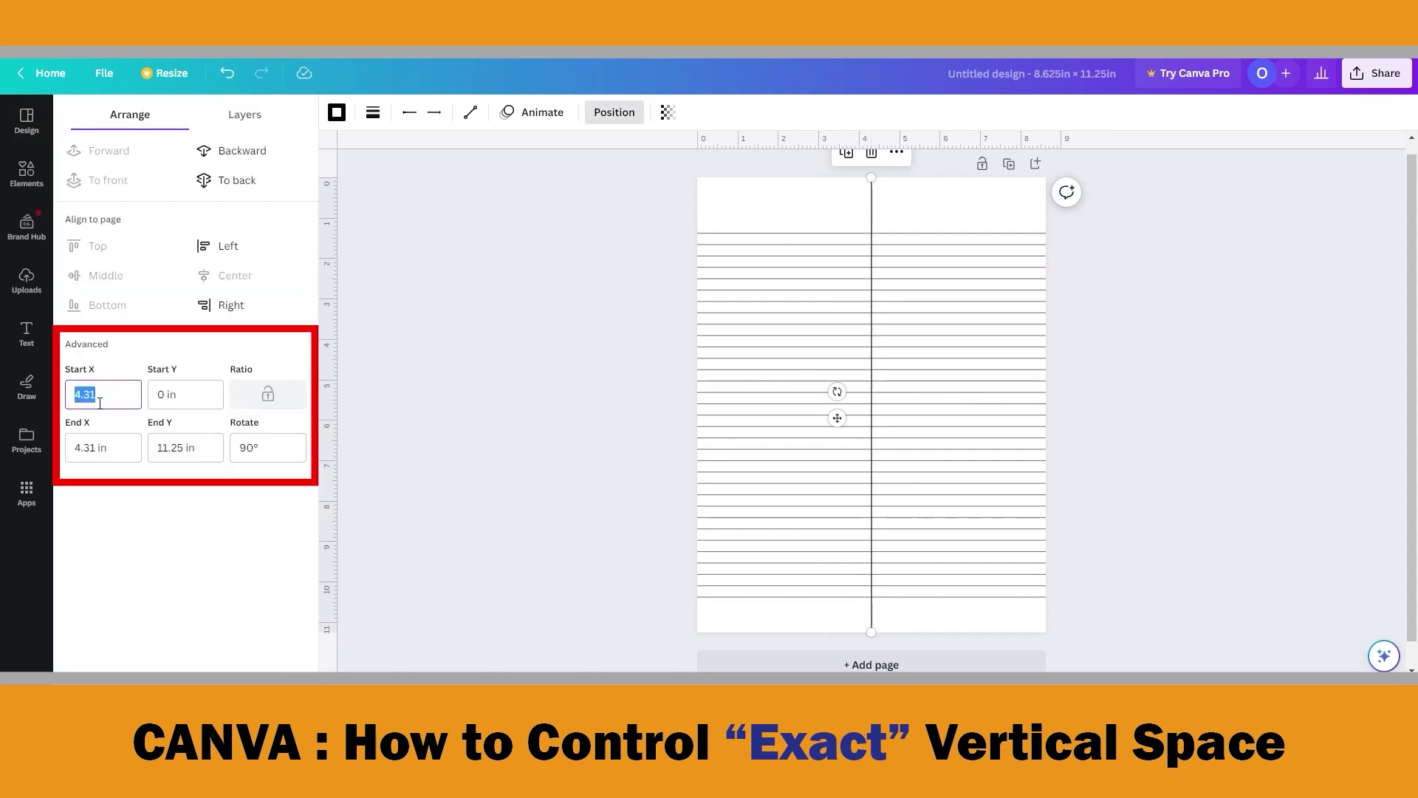
{"action": "type", "text": "1.25"}
{"action": "left_click", "coordinate": [104, 447]}
{"action": "double_click", "coordinate": [104, 447]}
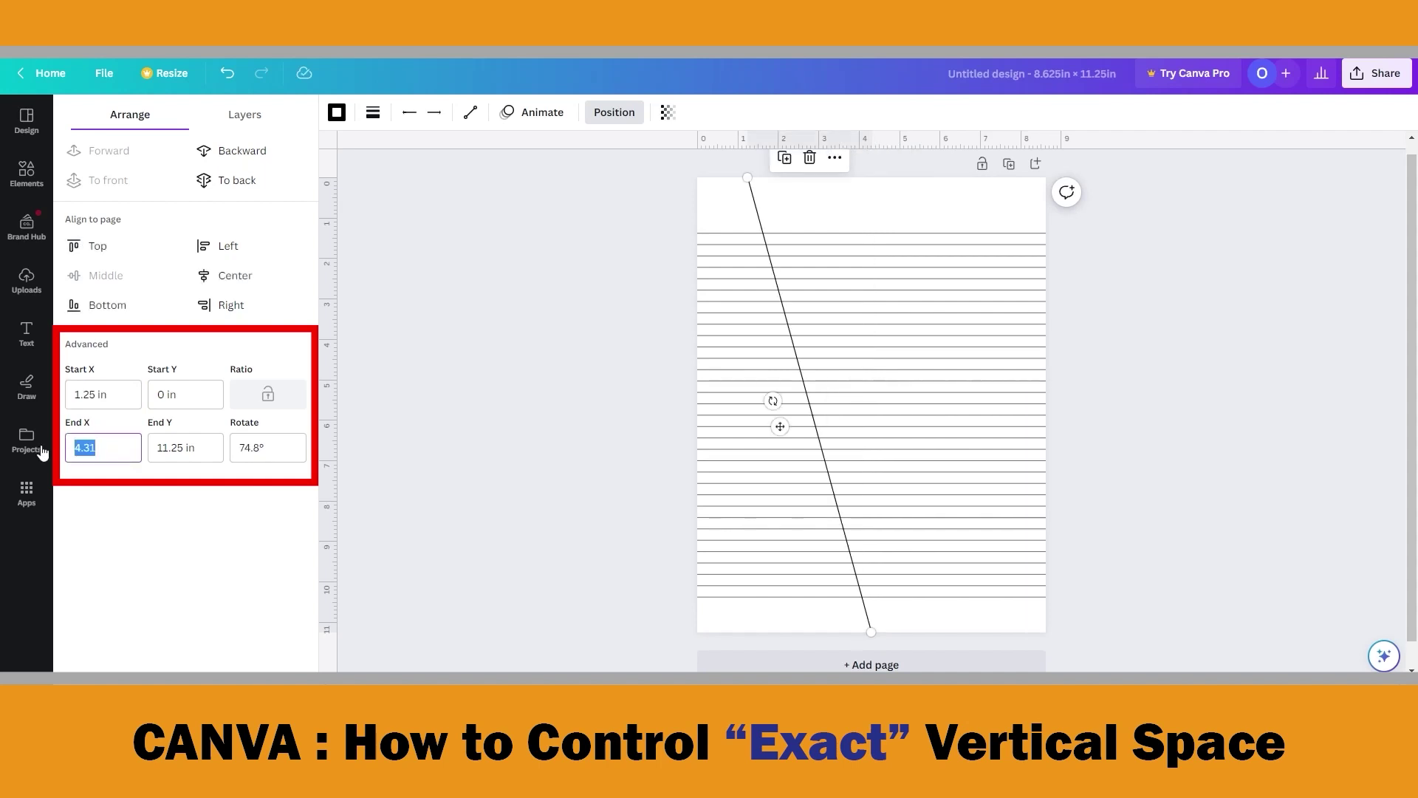
{"action": "type", "text": "1.25"}
{"action": "left_click", "coordinate": [124, 494]}
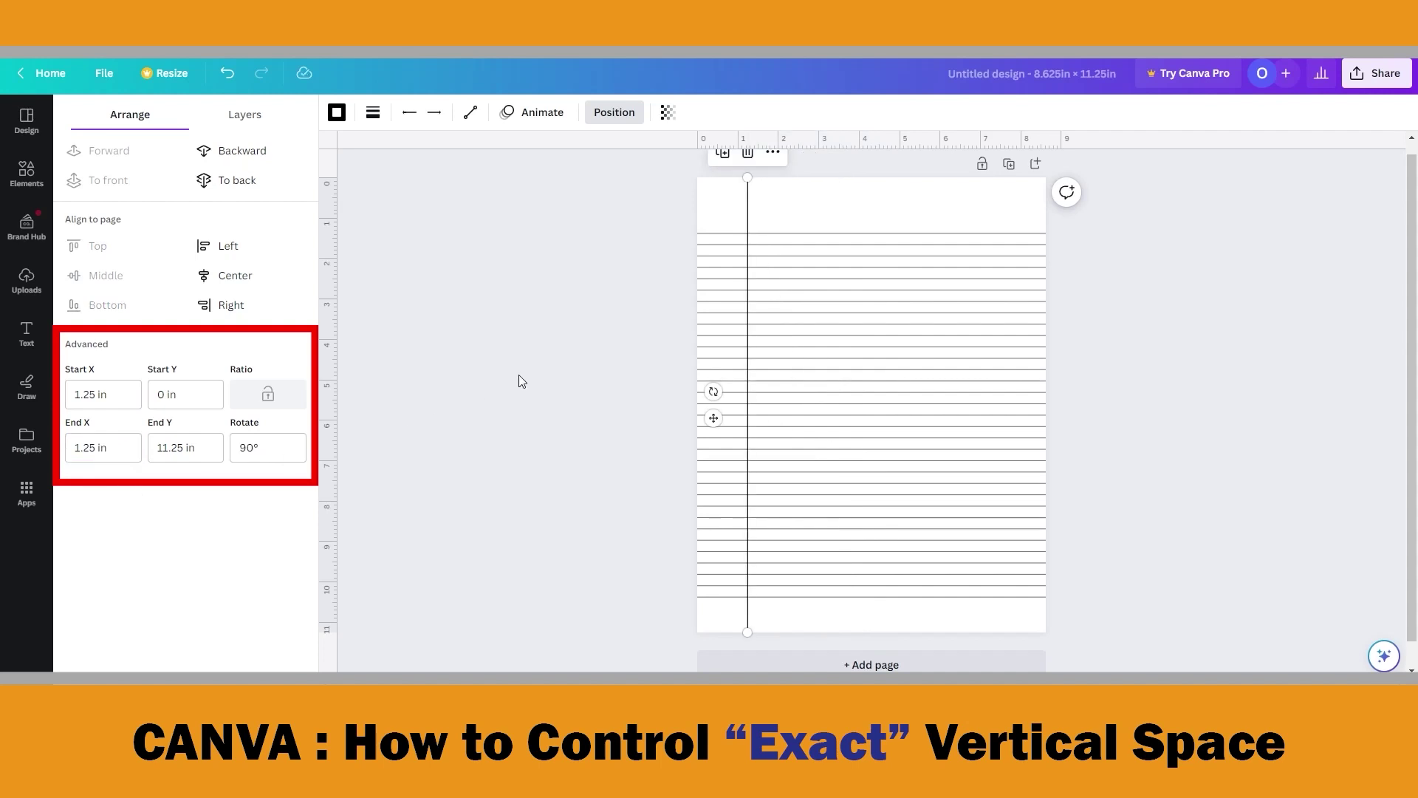
{"action": "left_click", "coordinate": [595, 347]}
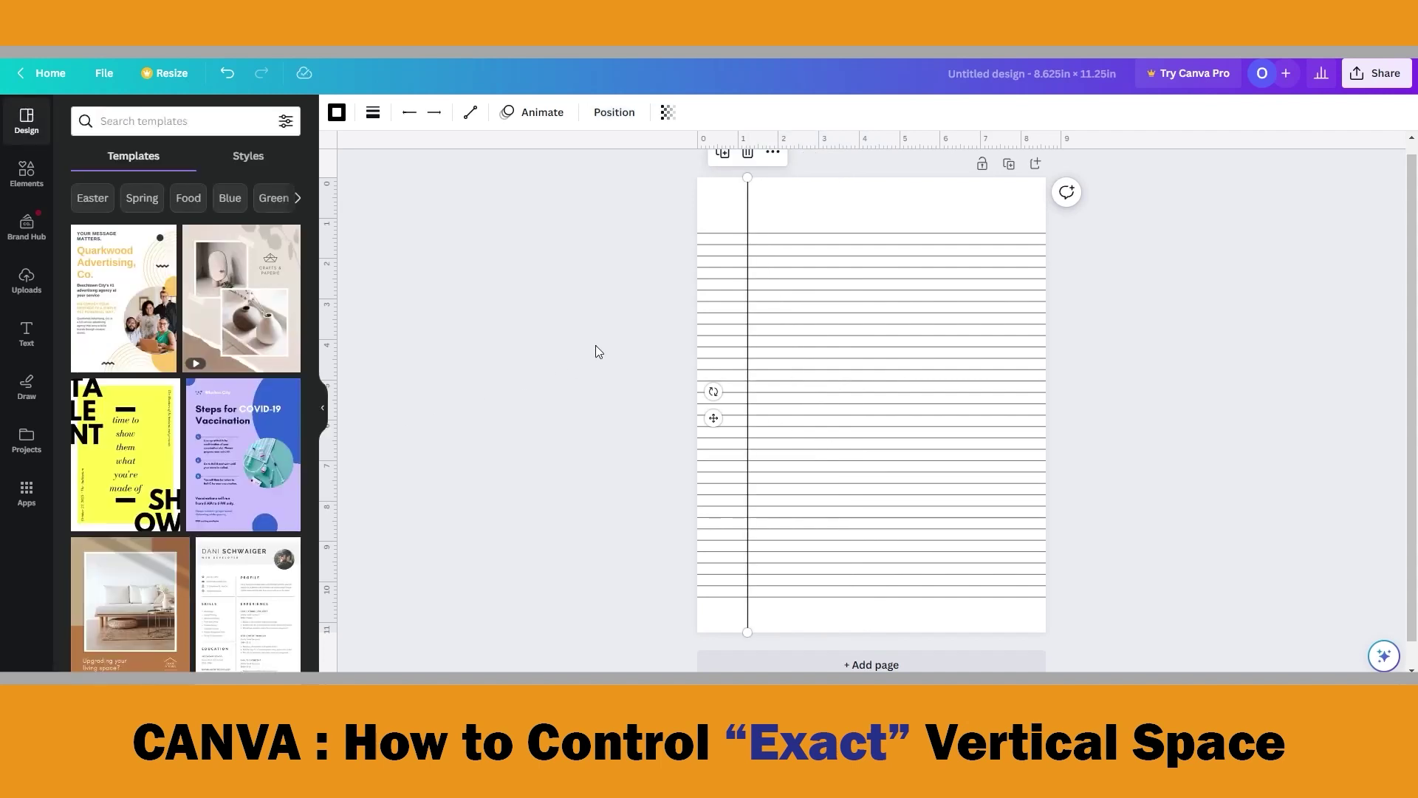